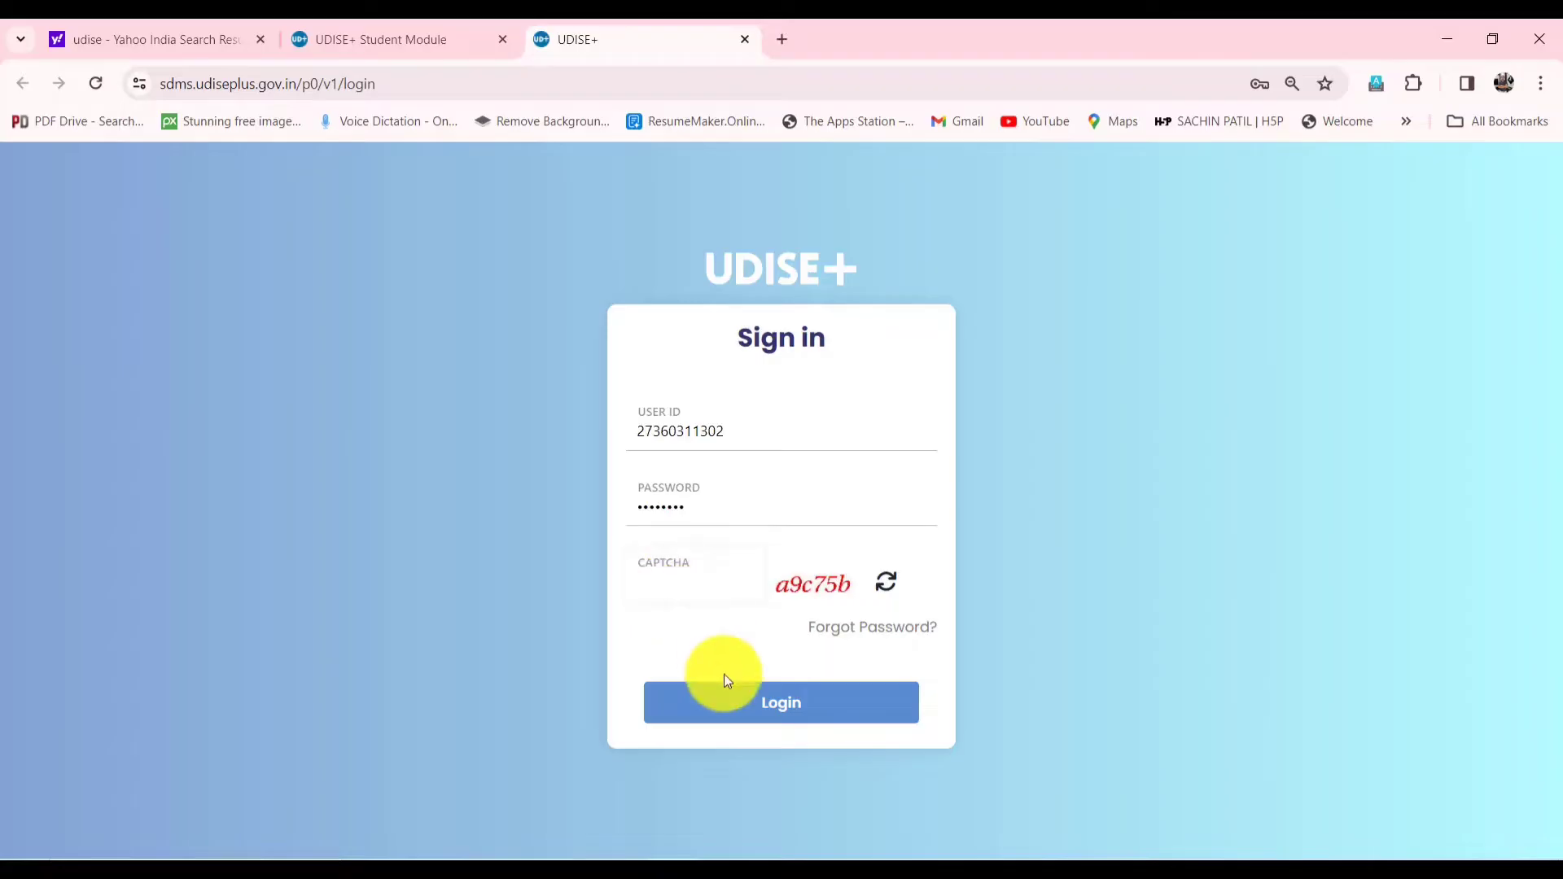
Sign in to the student module, open academic year 2023-24 and dismiss the school information notice
click(723, 710)
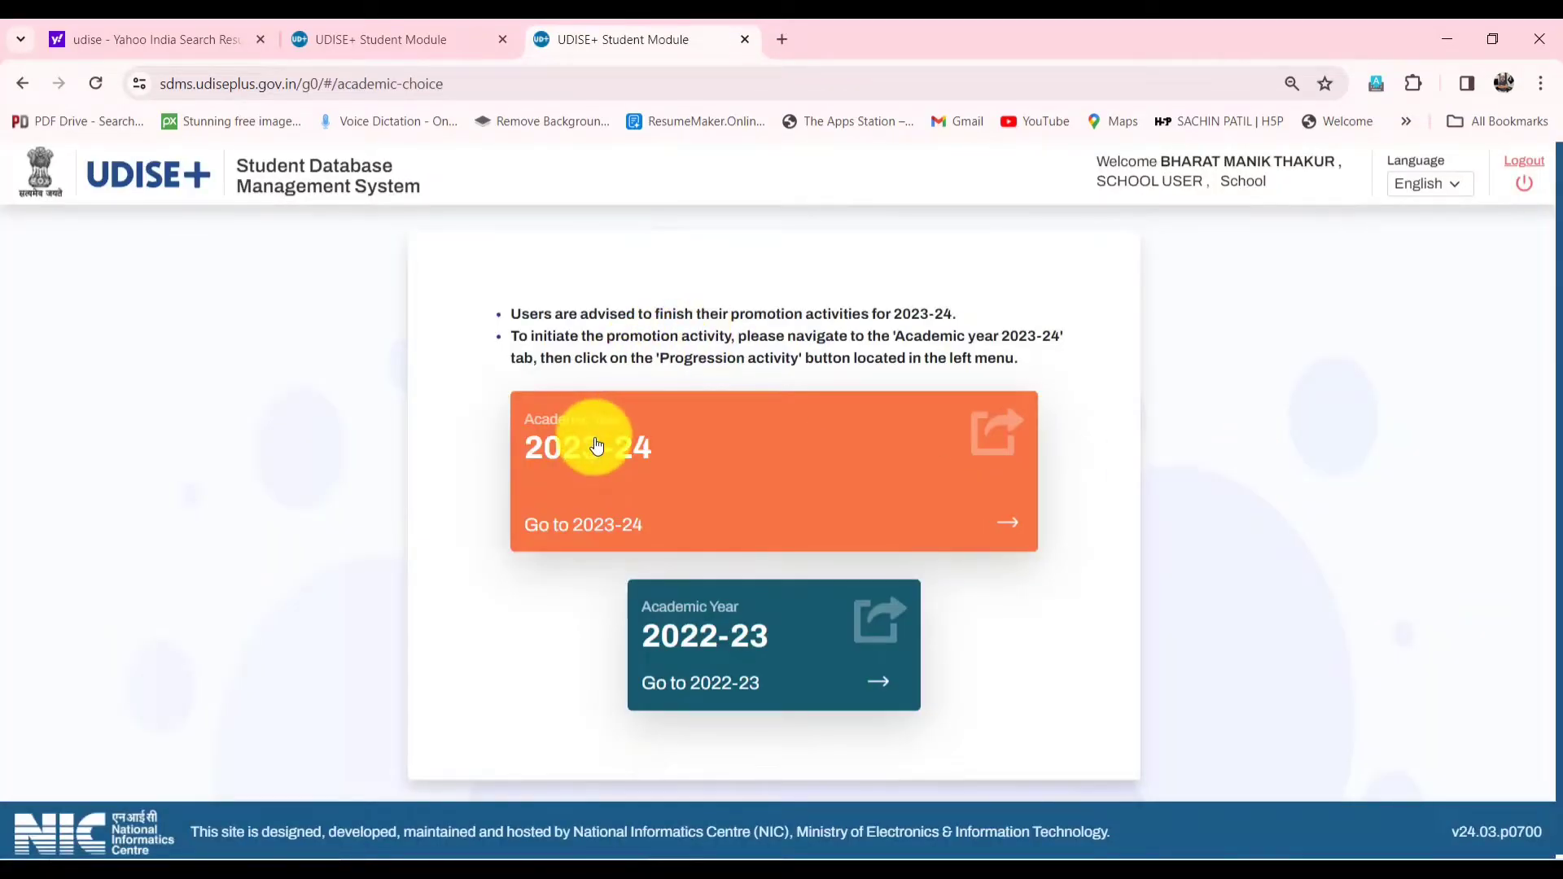
click(687, 465)
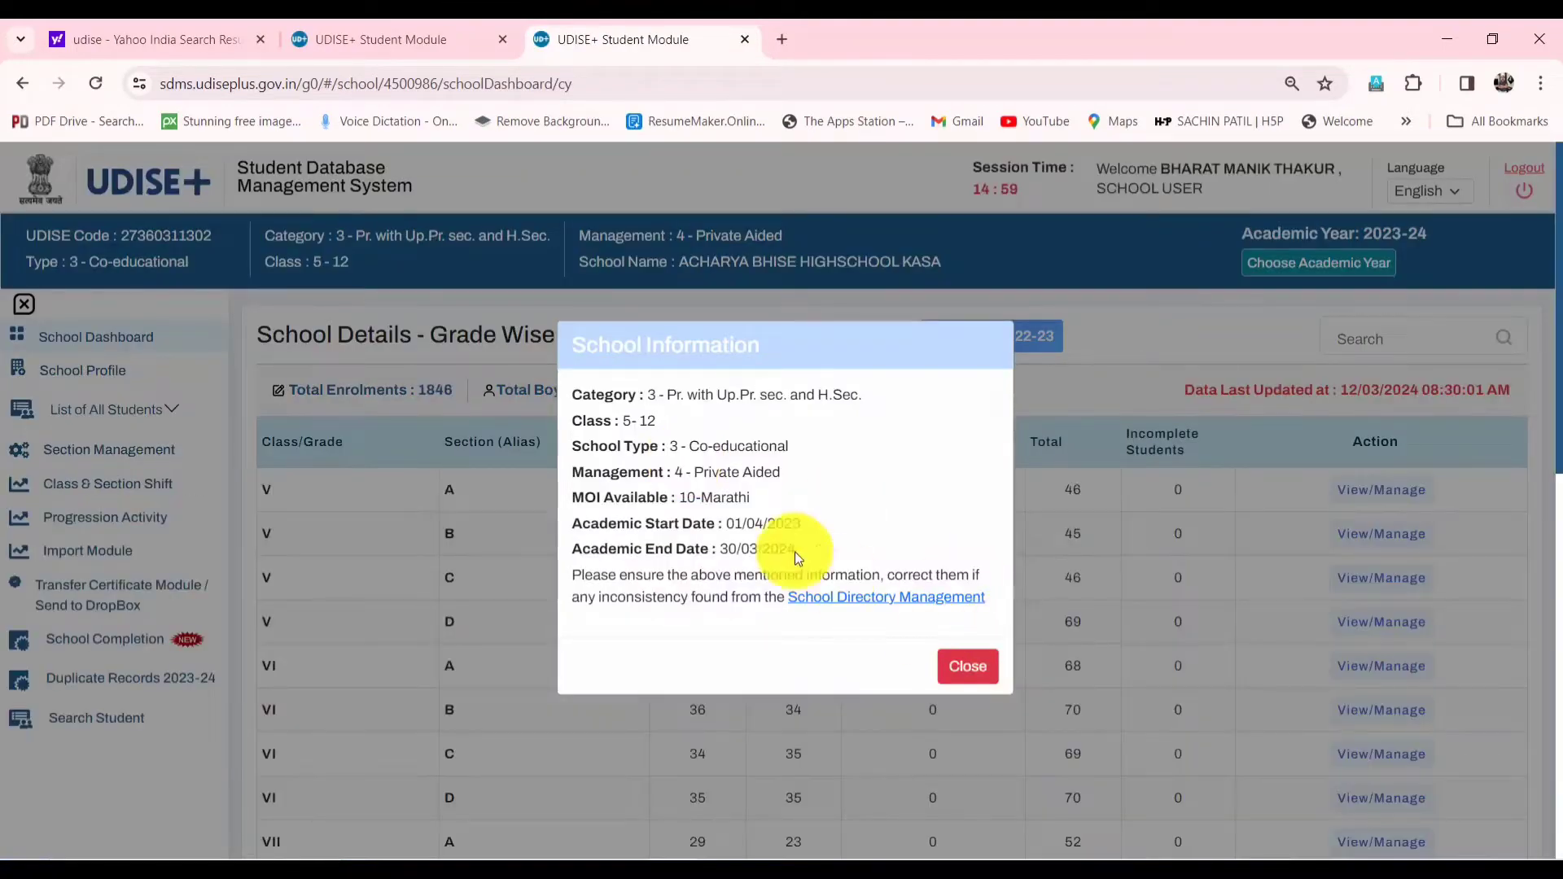
click(969, 668)
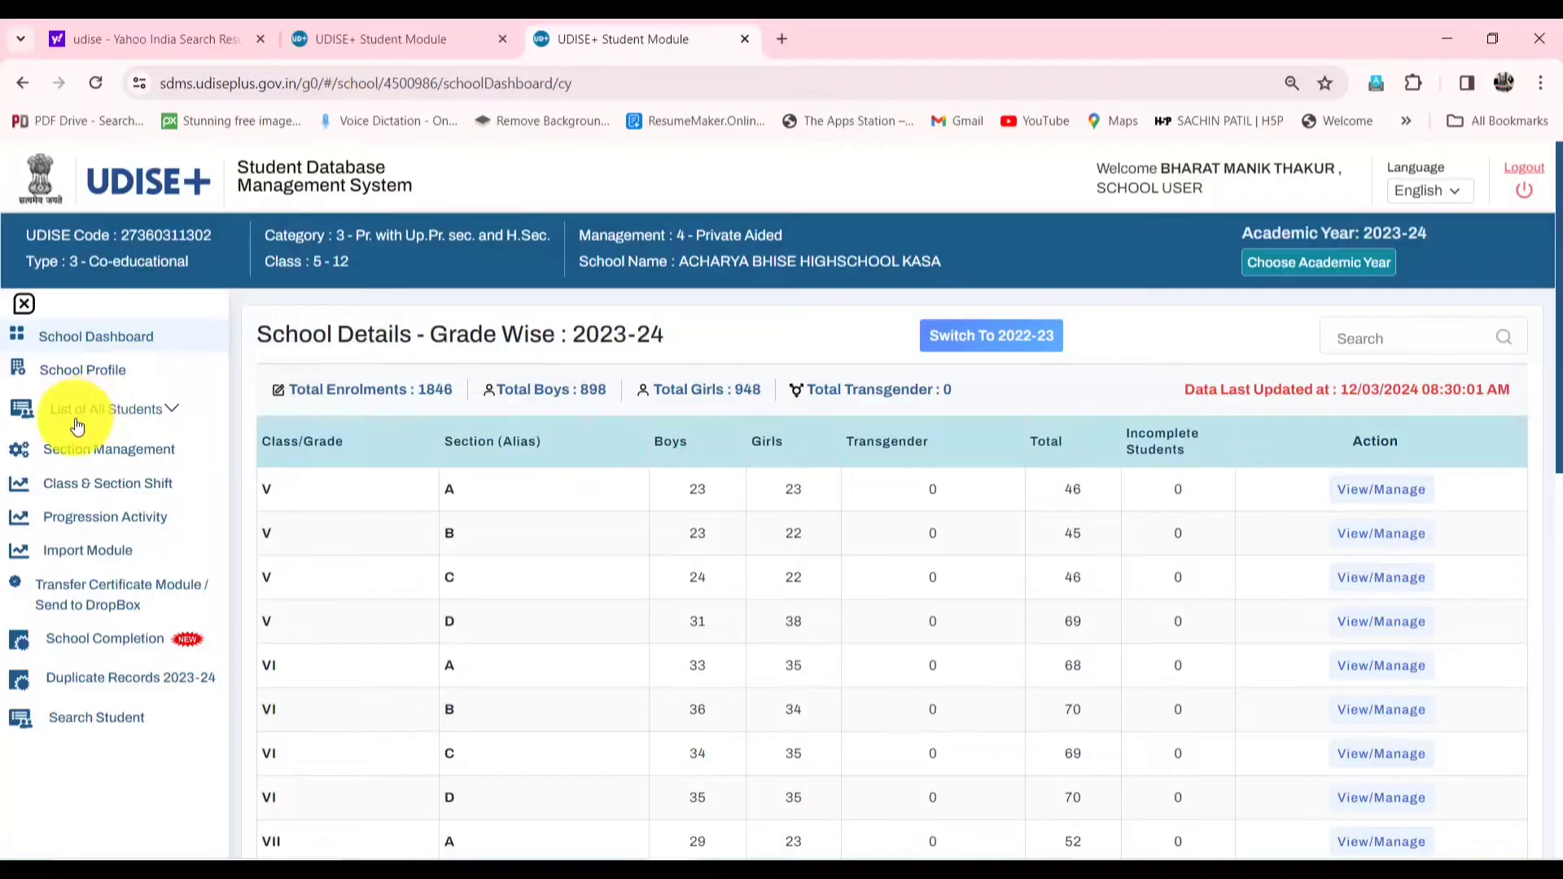
Open the list of active students for 2023-24 to view their records
click(160, 415)
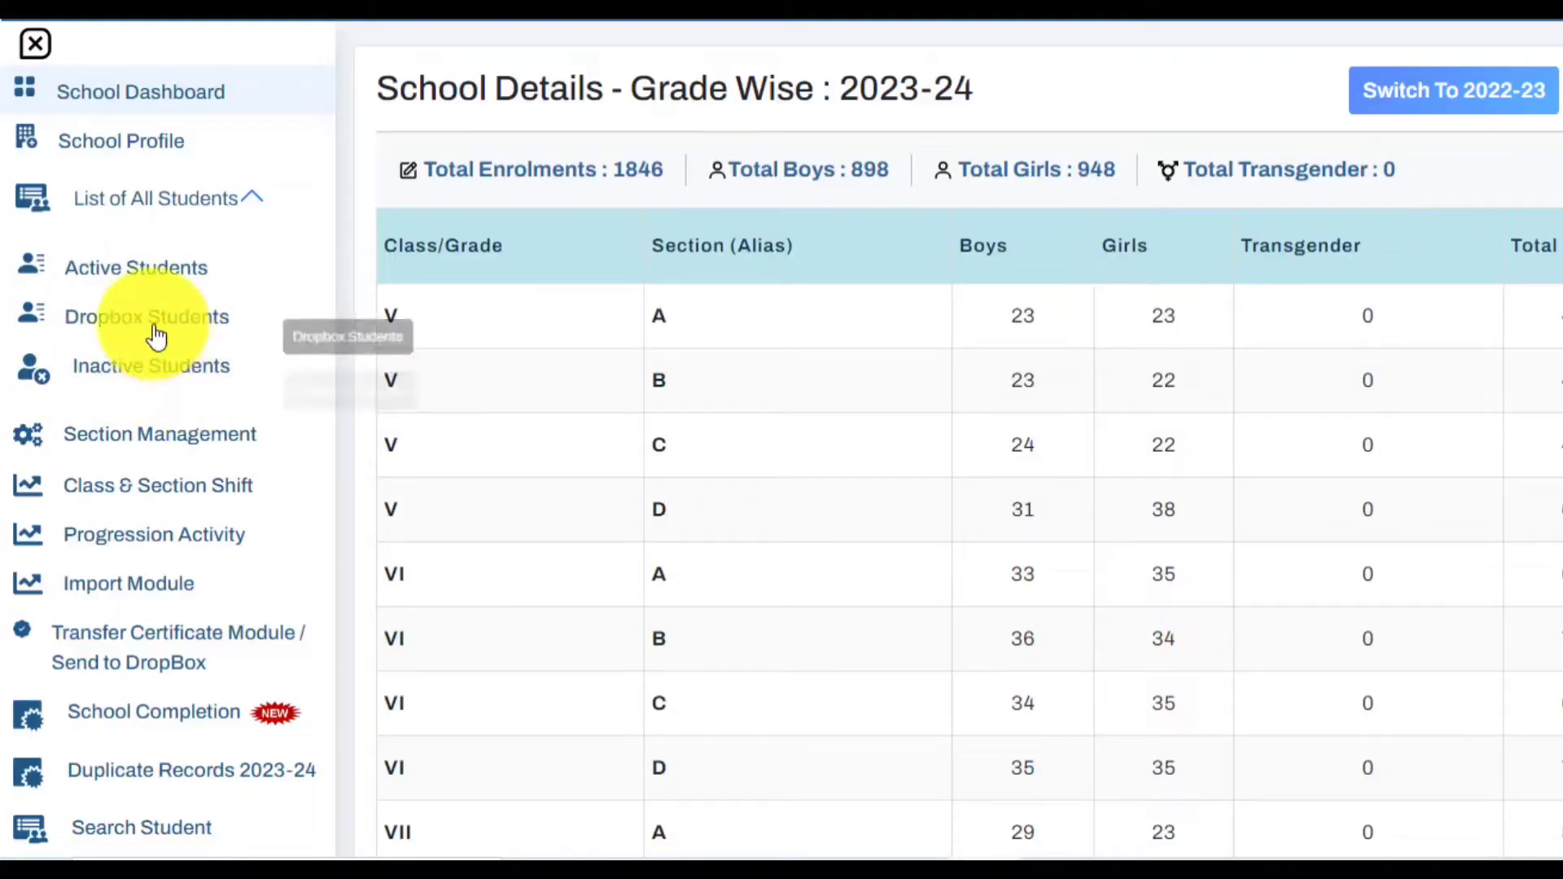
click(122, 281)
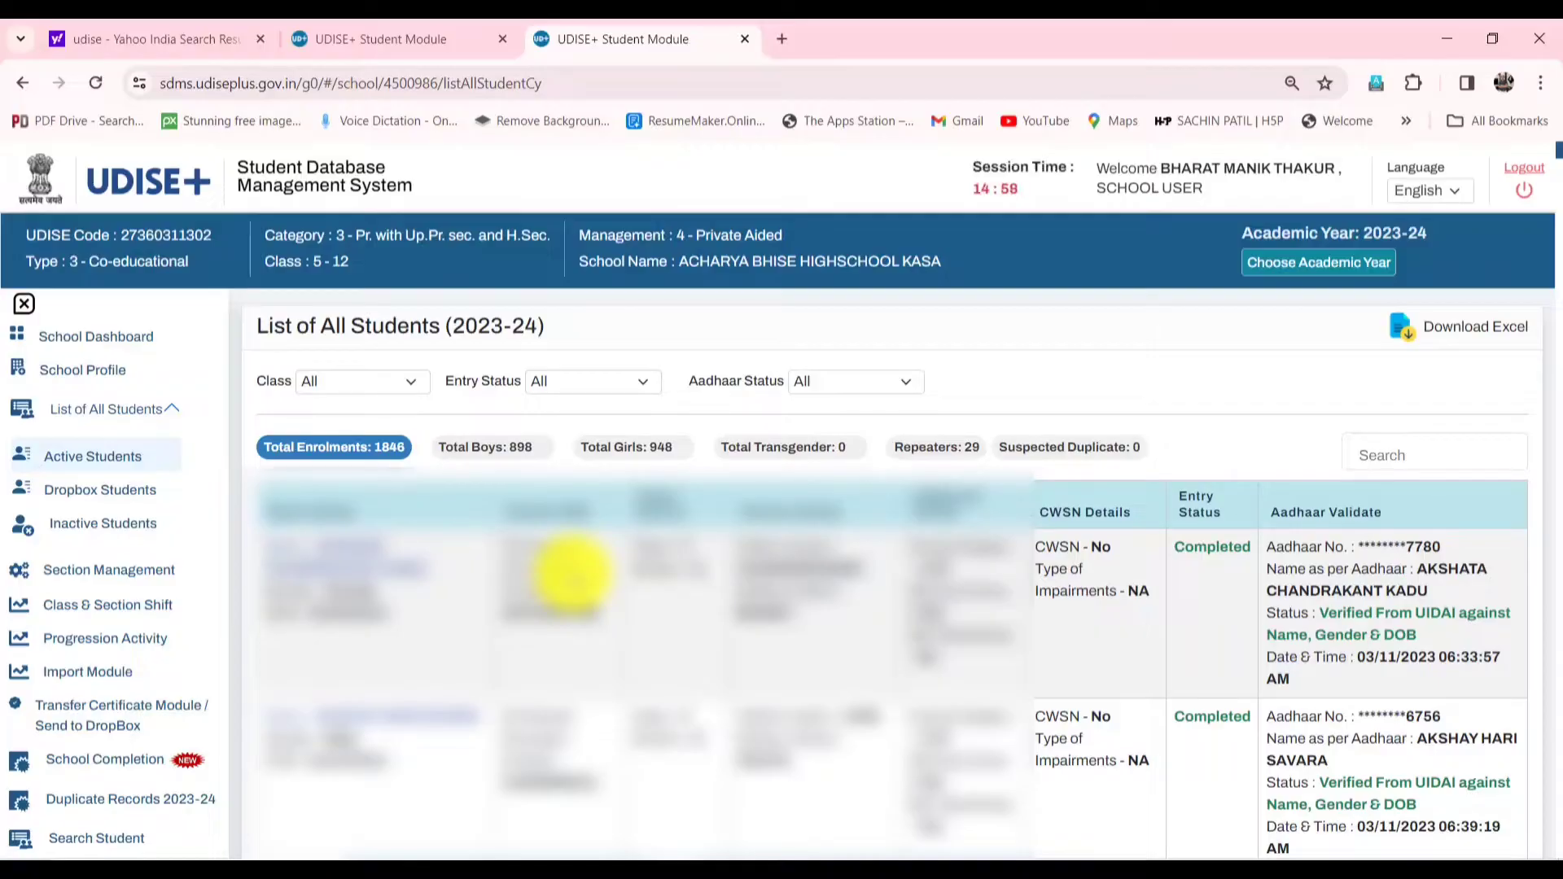
Open the list of dropbox students and sort it in descending order by Update Dropbox Status
click(78, 504)
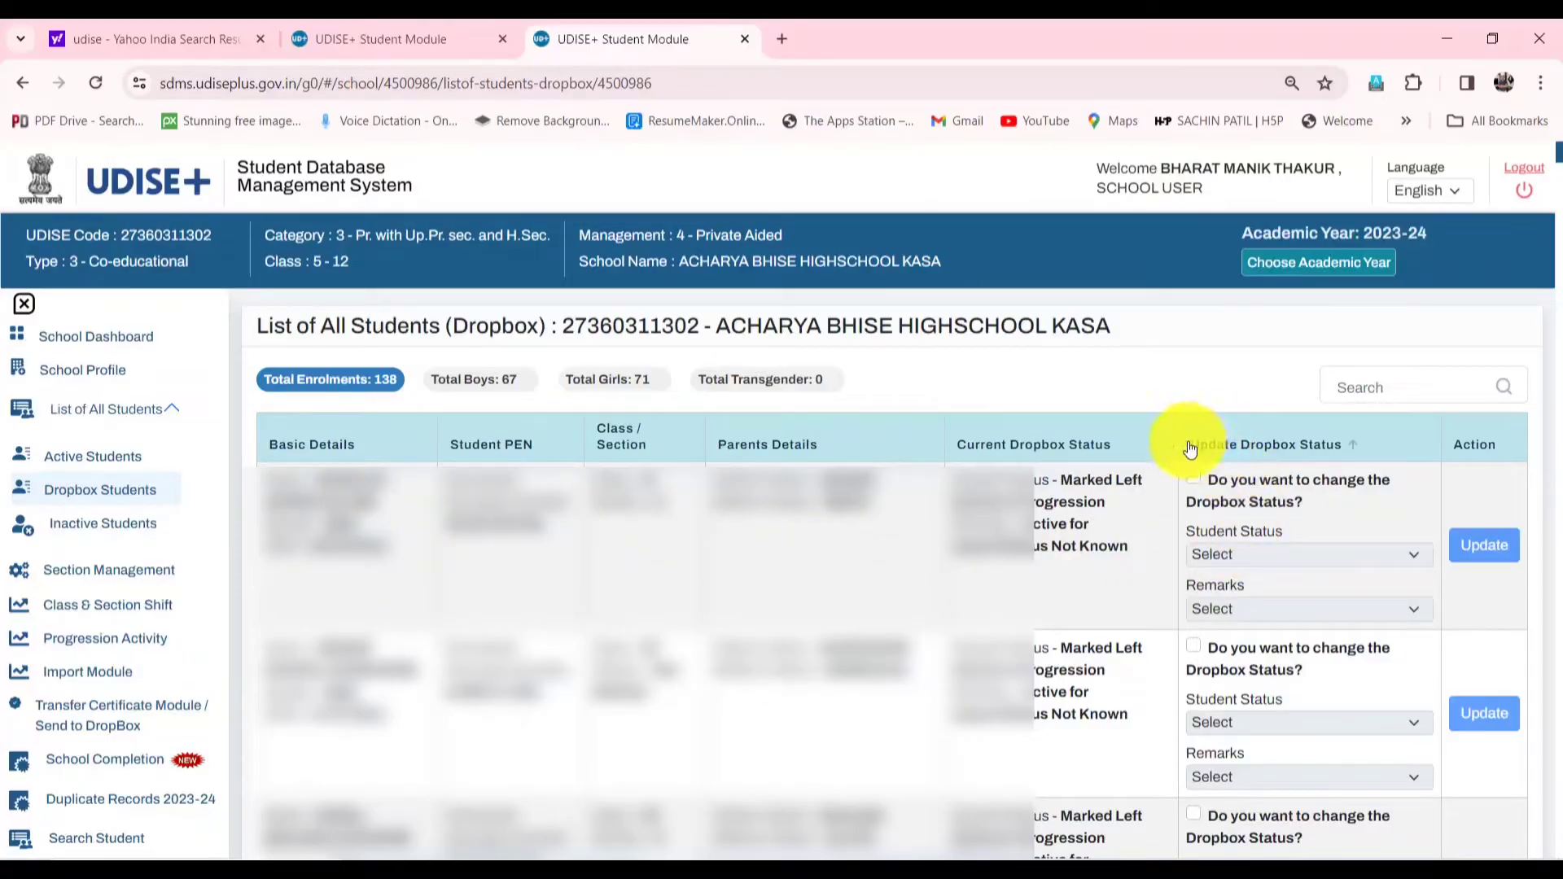
drag(1190, 449, 1385, 453)
click(1392, 455)
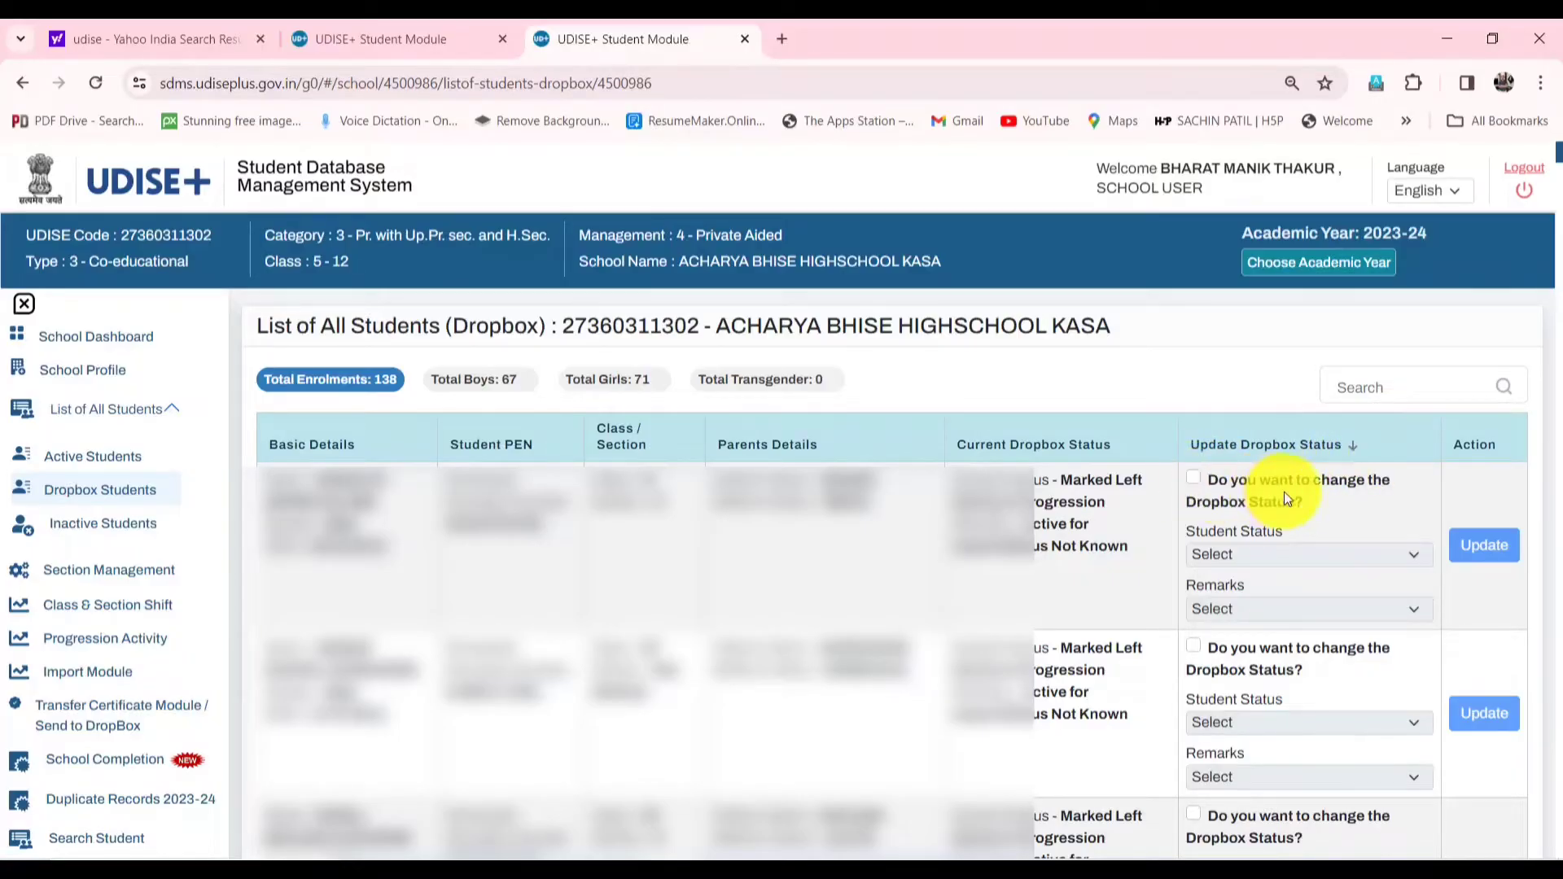
Enable the dropbox status change for the first listed student and set the student status to Mark Inactive
click(1193, 481)
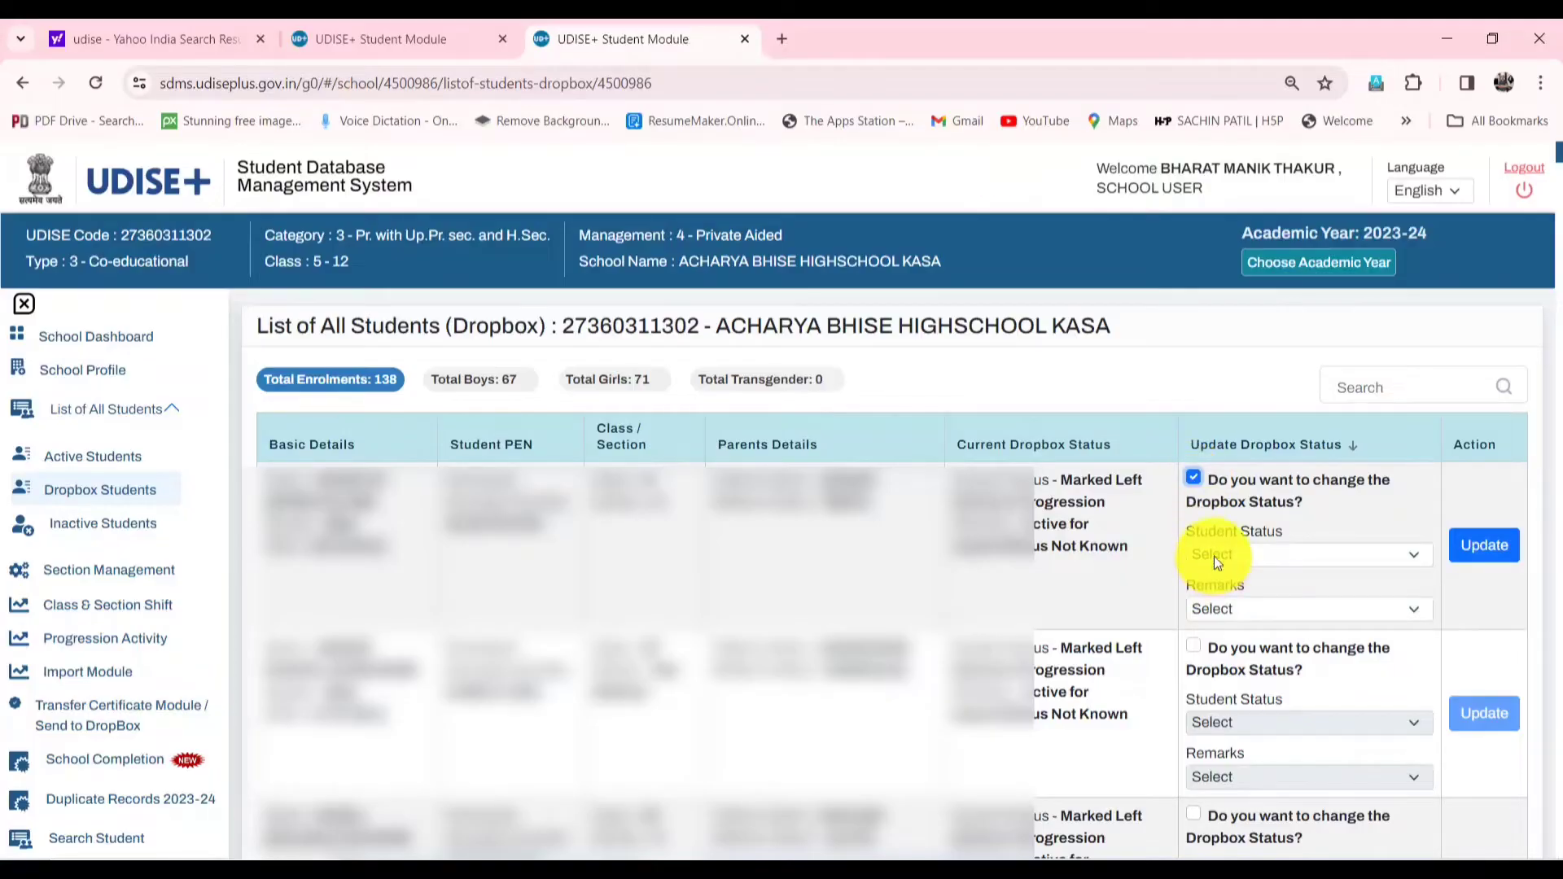
click(1194, 479)
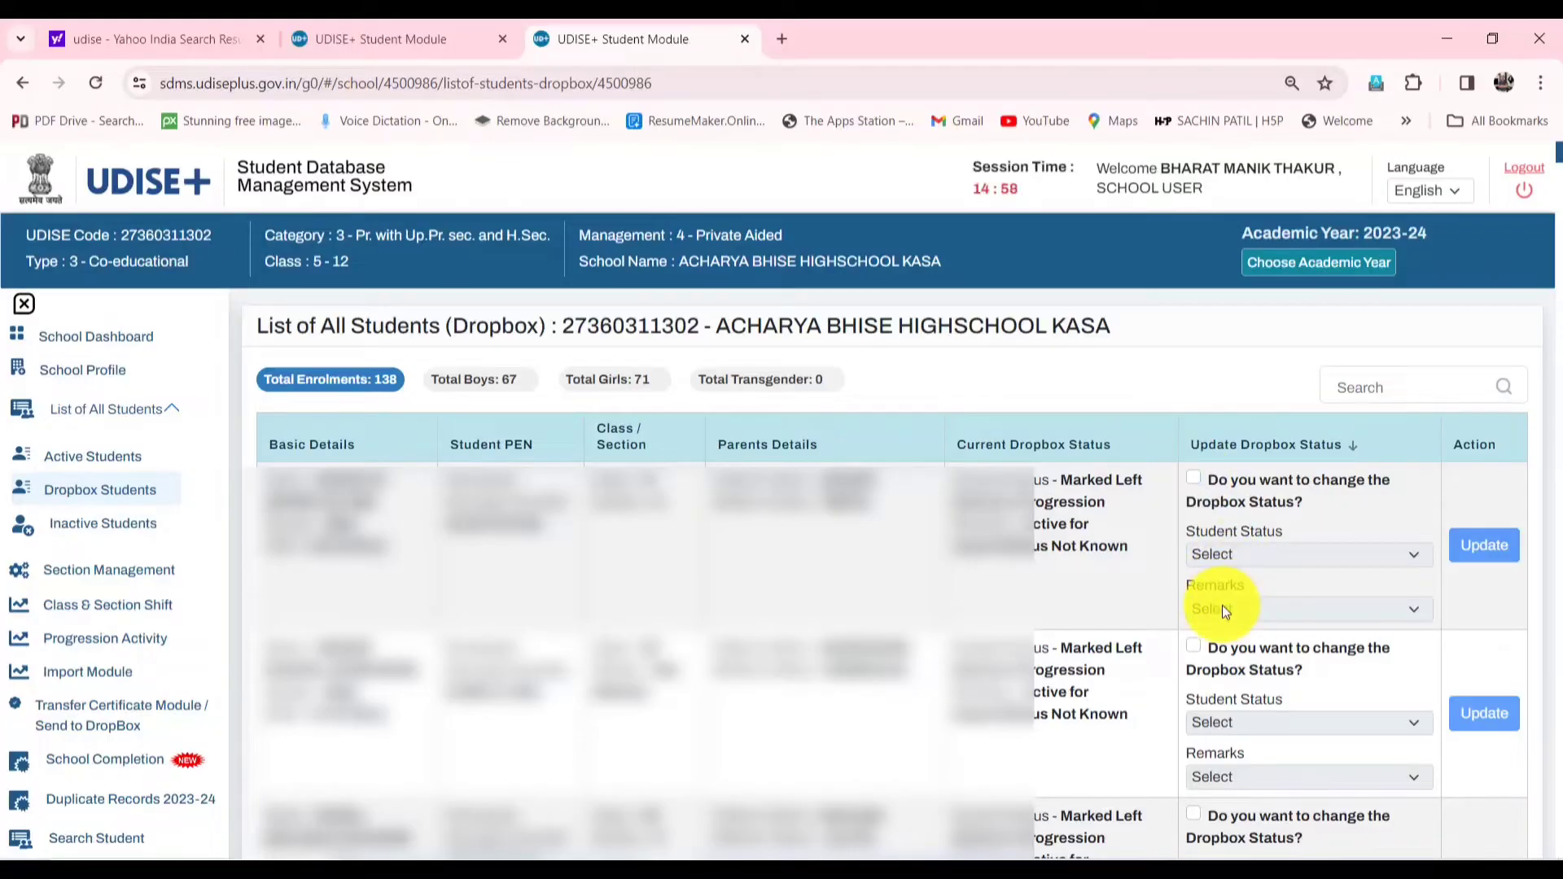
click(1196, 480)
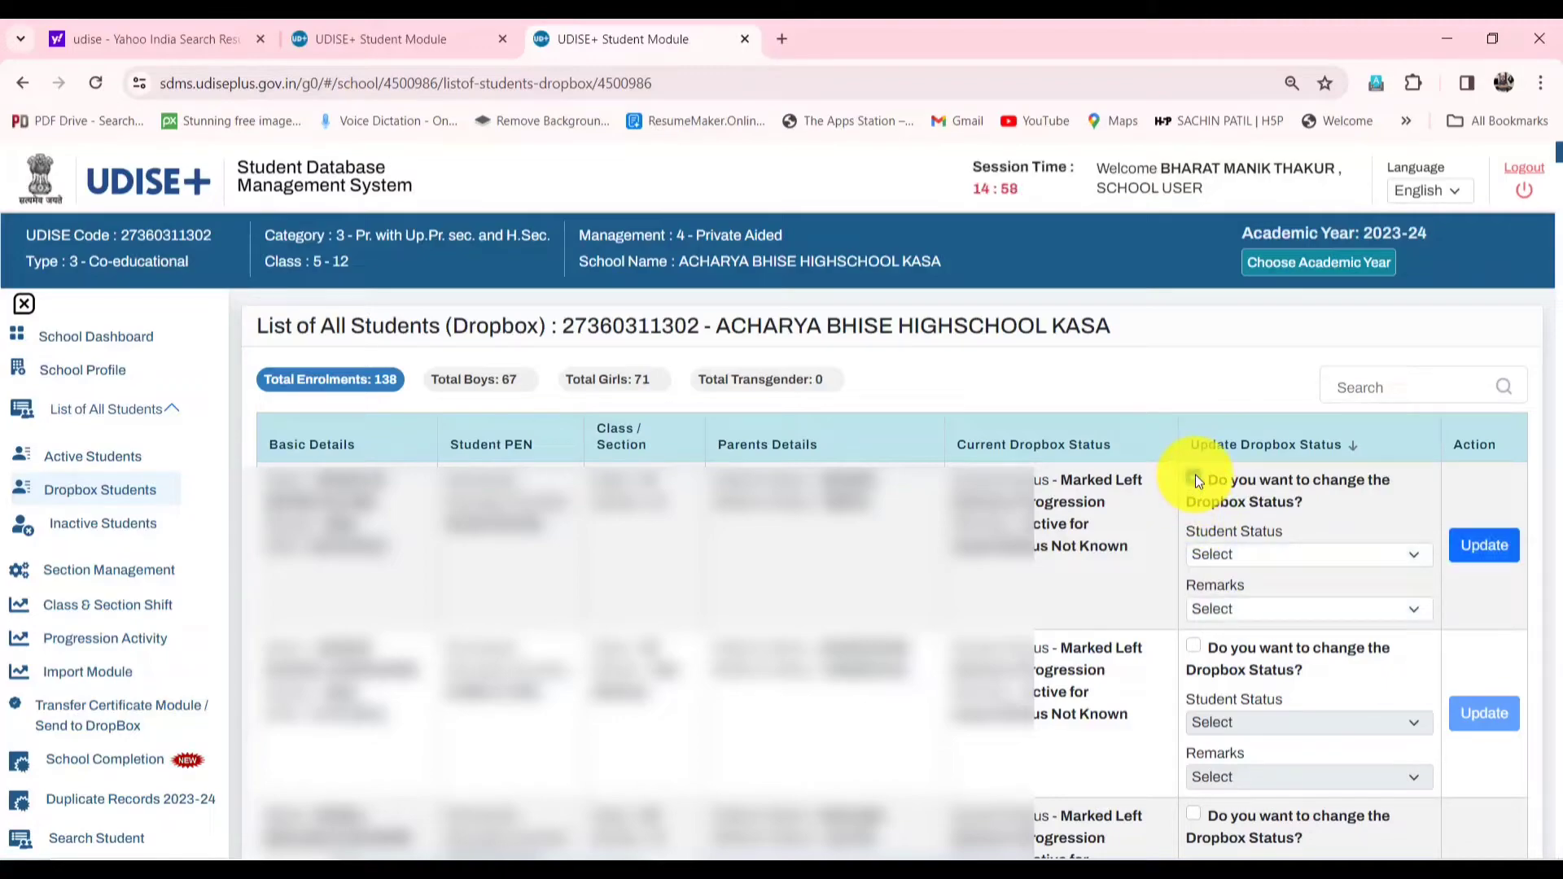
click(1196, 480)
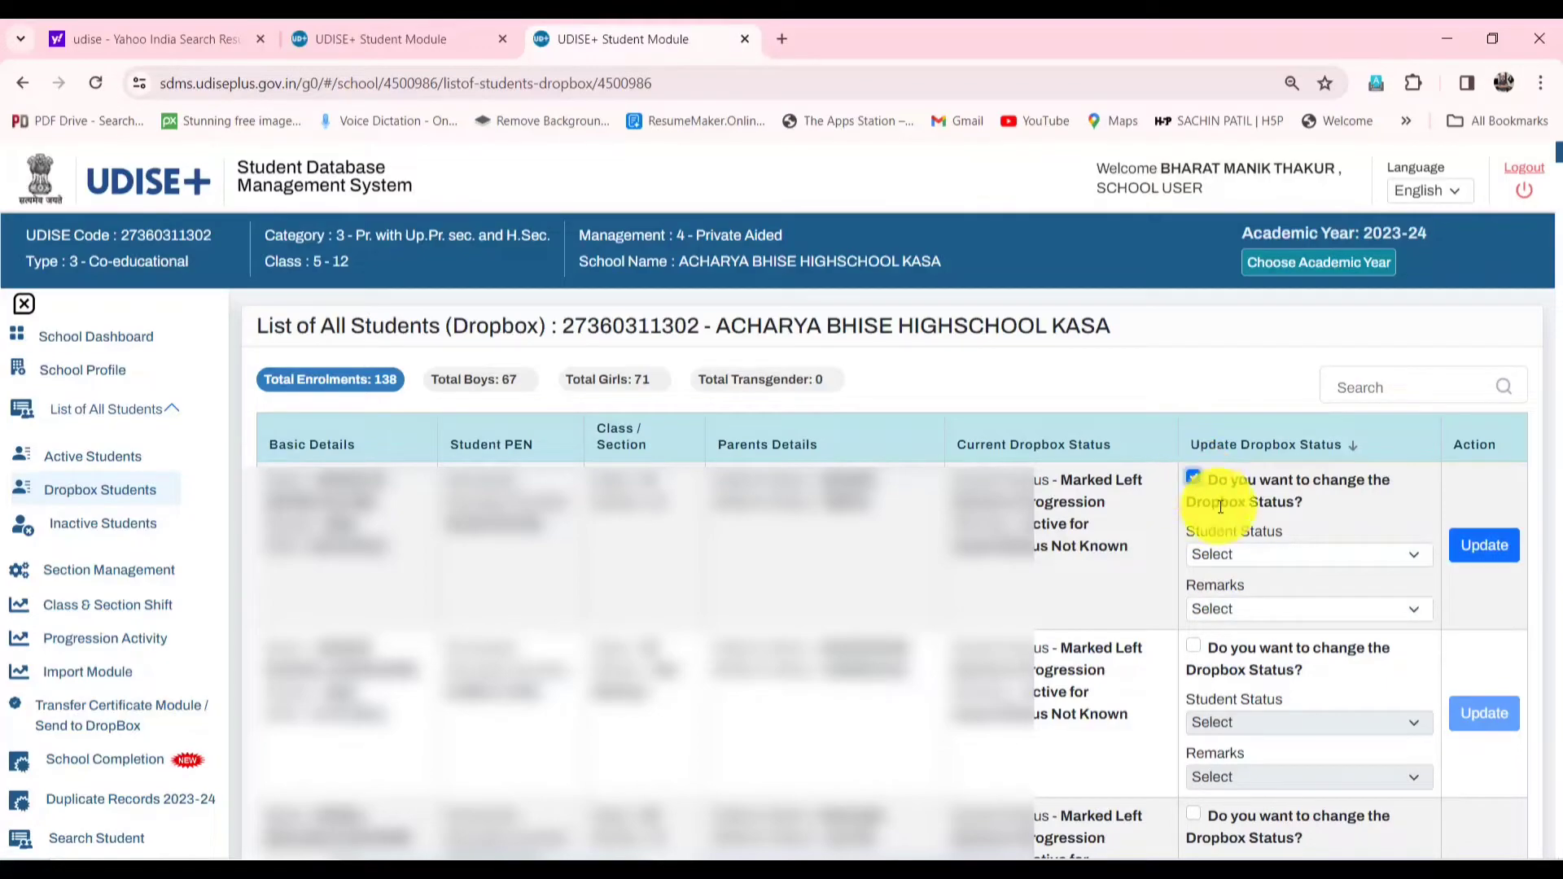
click(1242, 554)
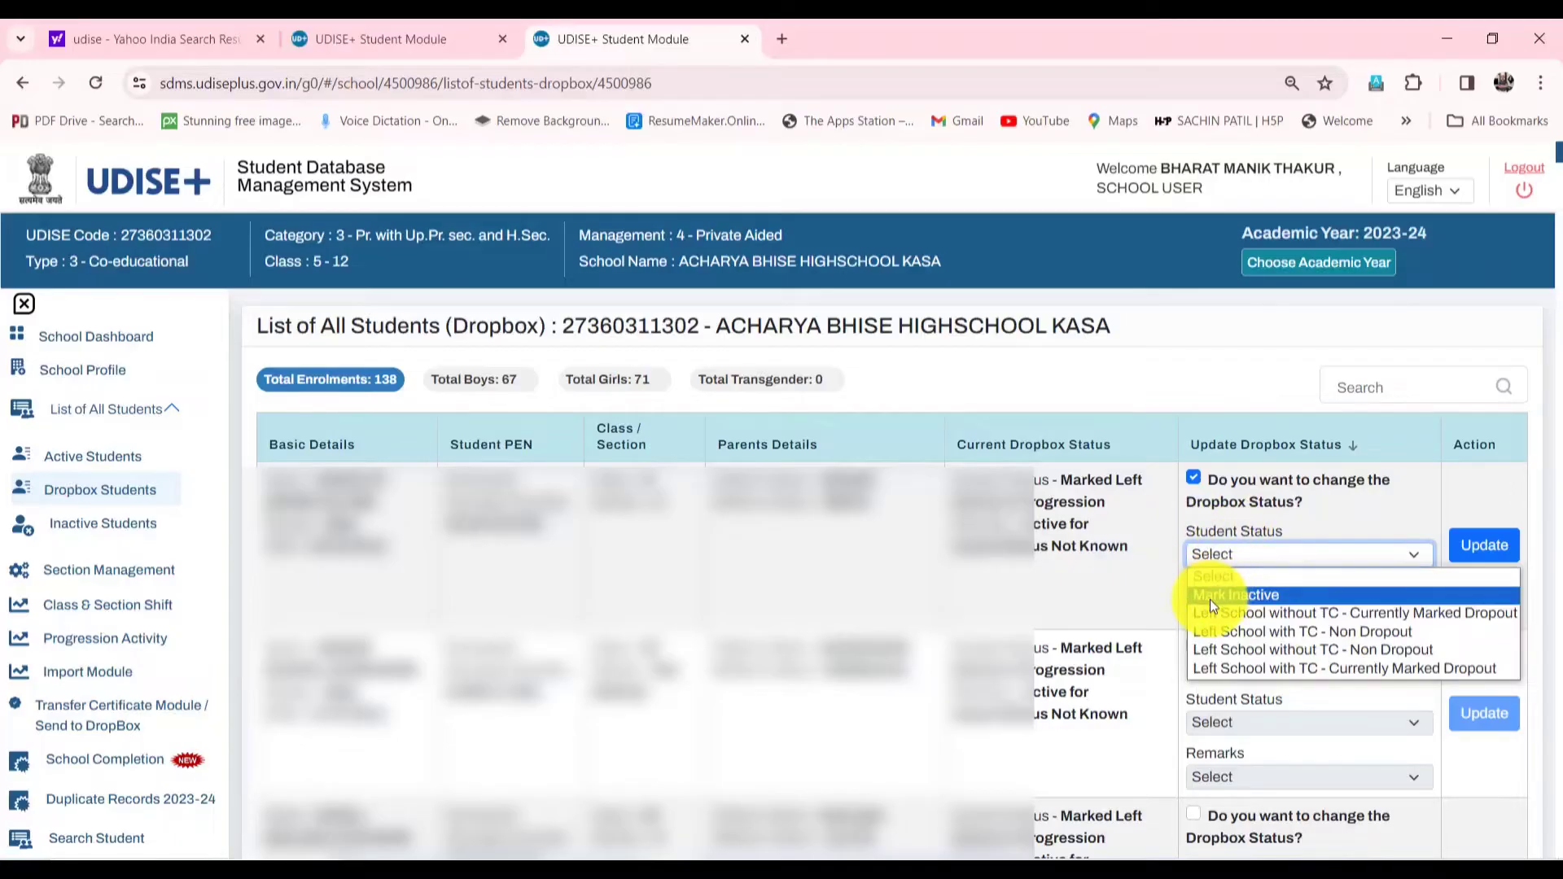
click(1258, 601)
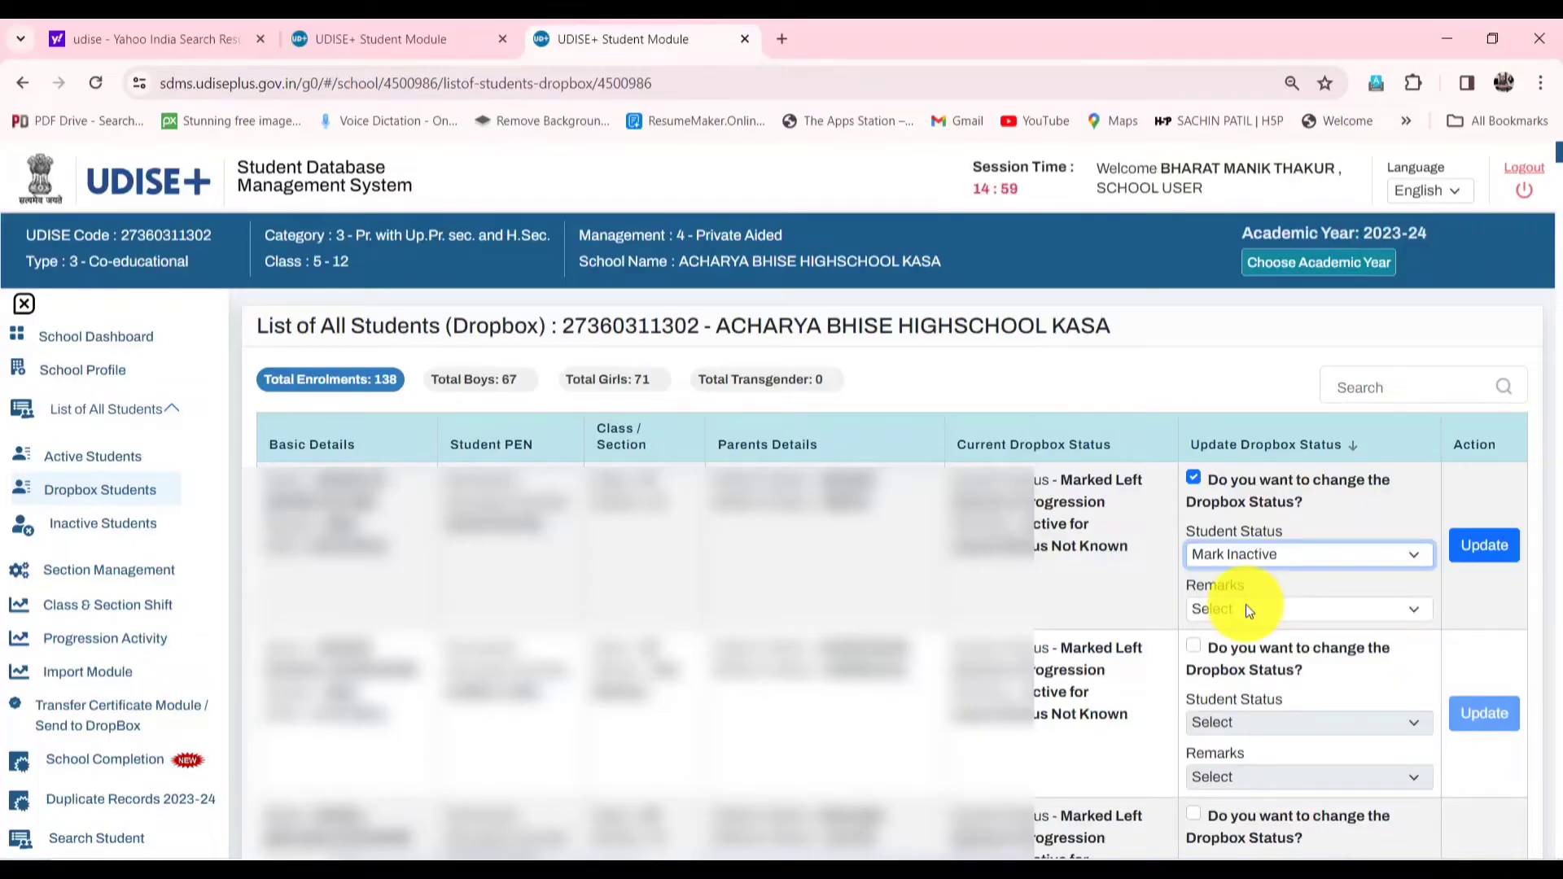
Set the first student's remarks to Due to Death, keeping the Mark Inactive status
click(1248, 610)
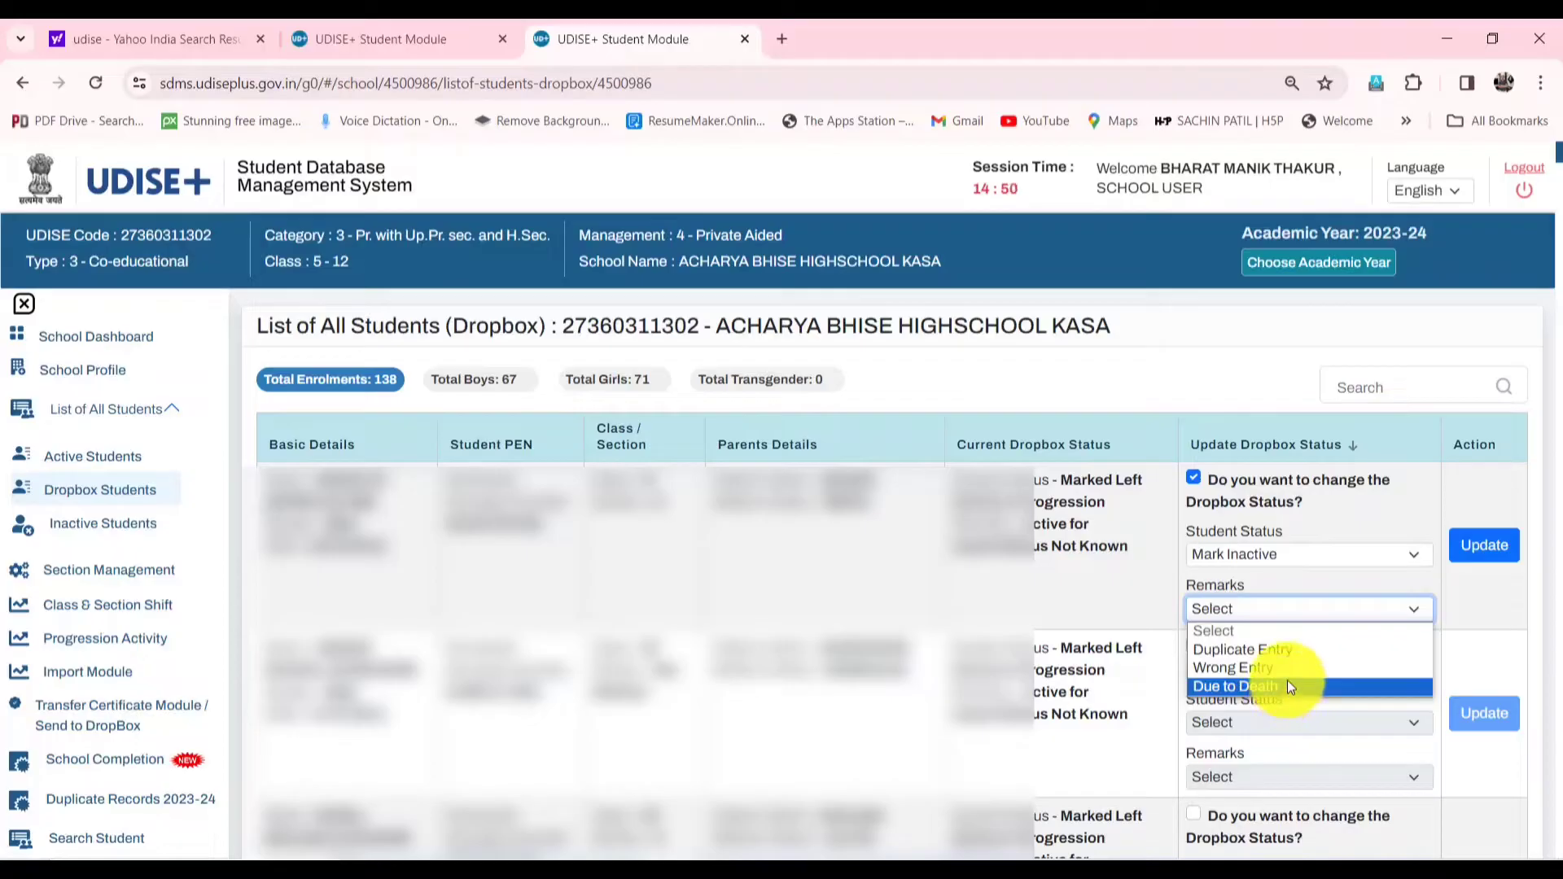
click(1268, 566)
click(1267, 566)
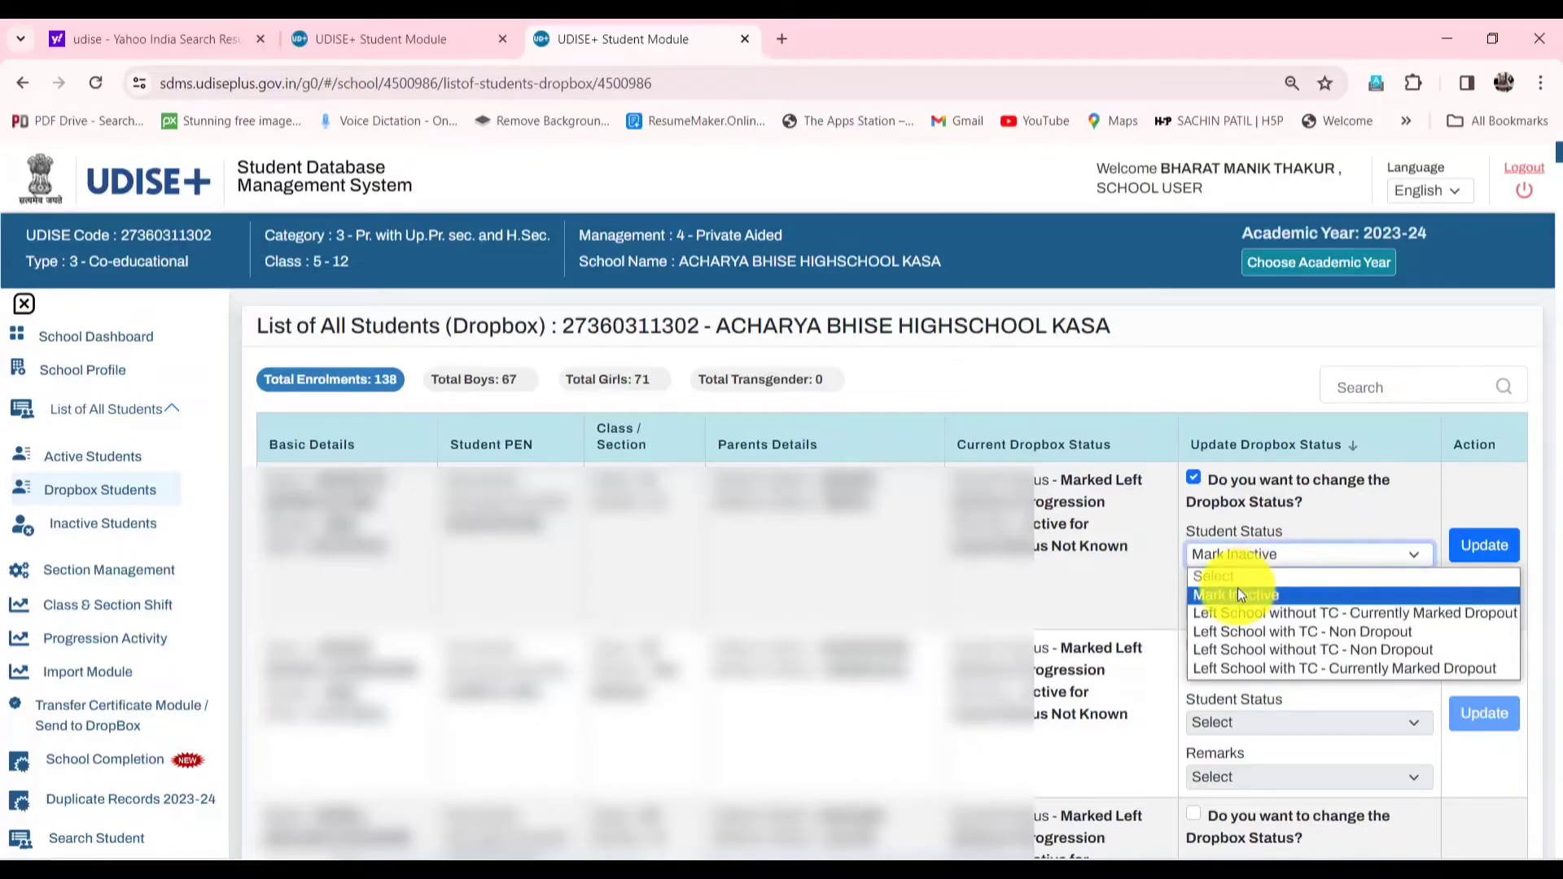
click(1263, 553)
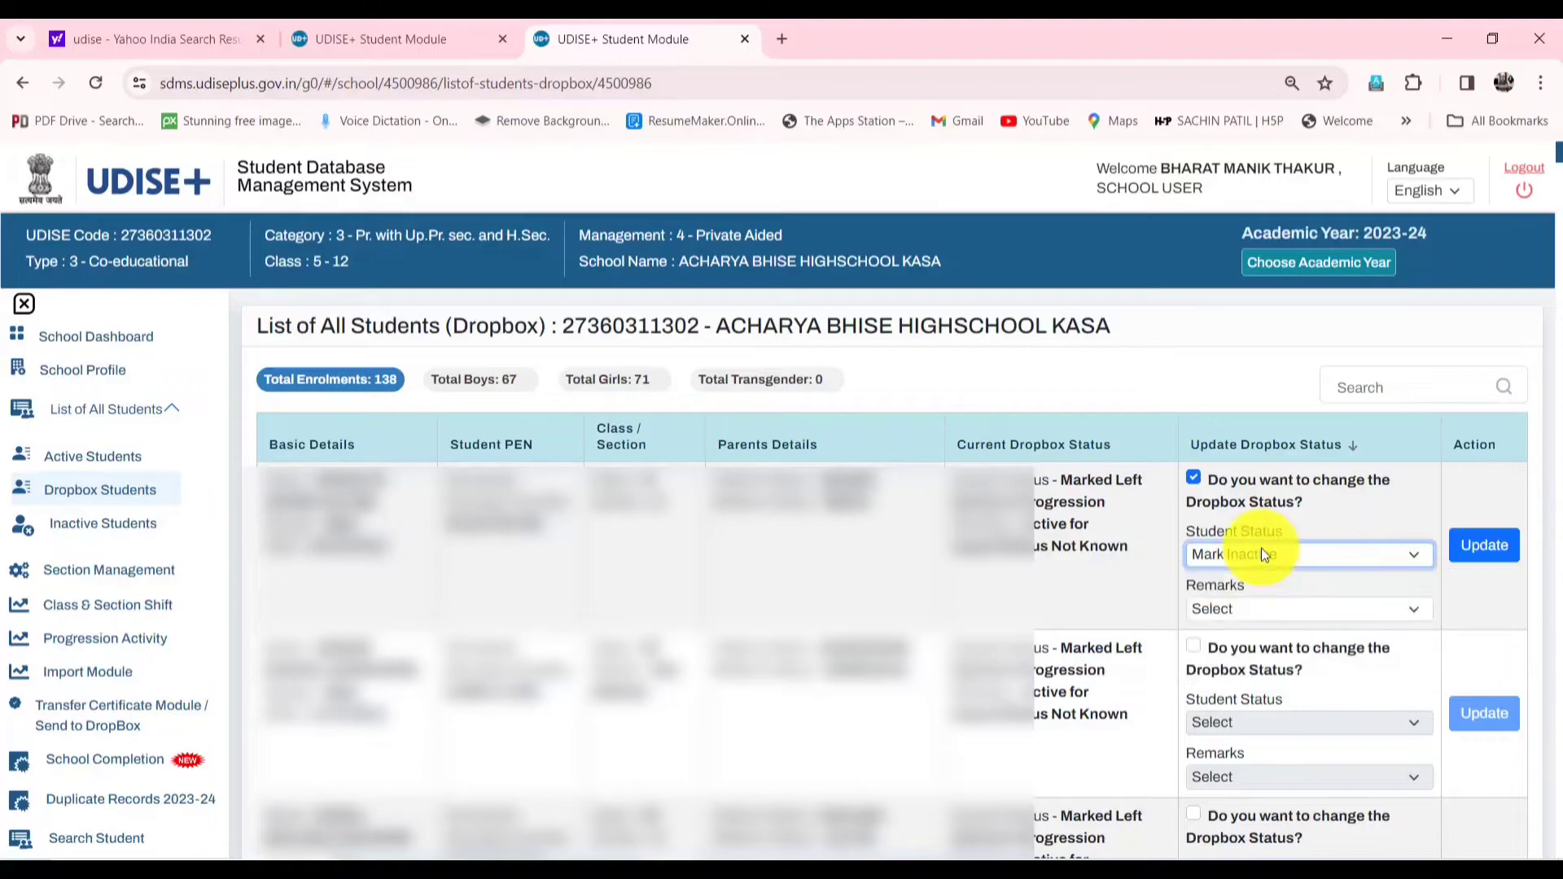
click(1234, 607)
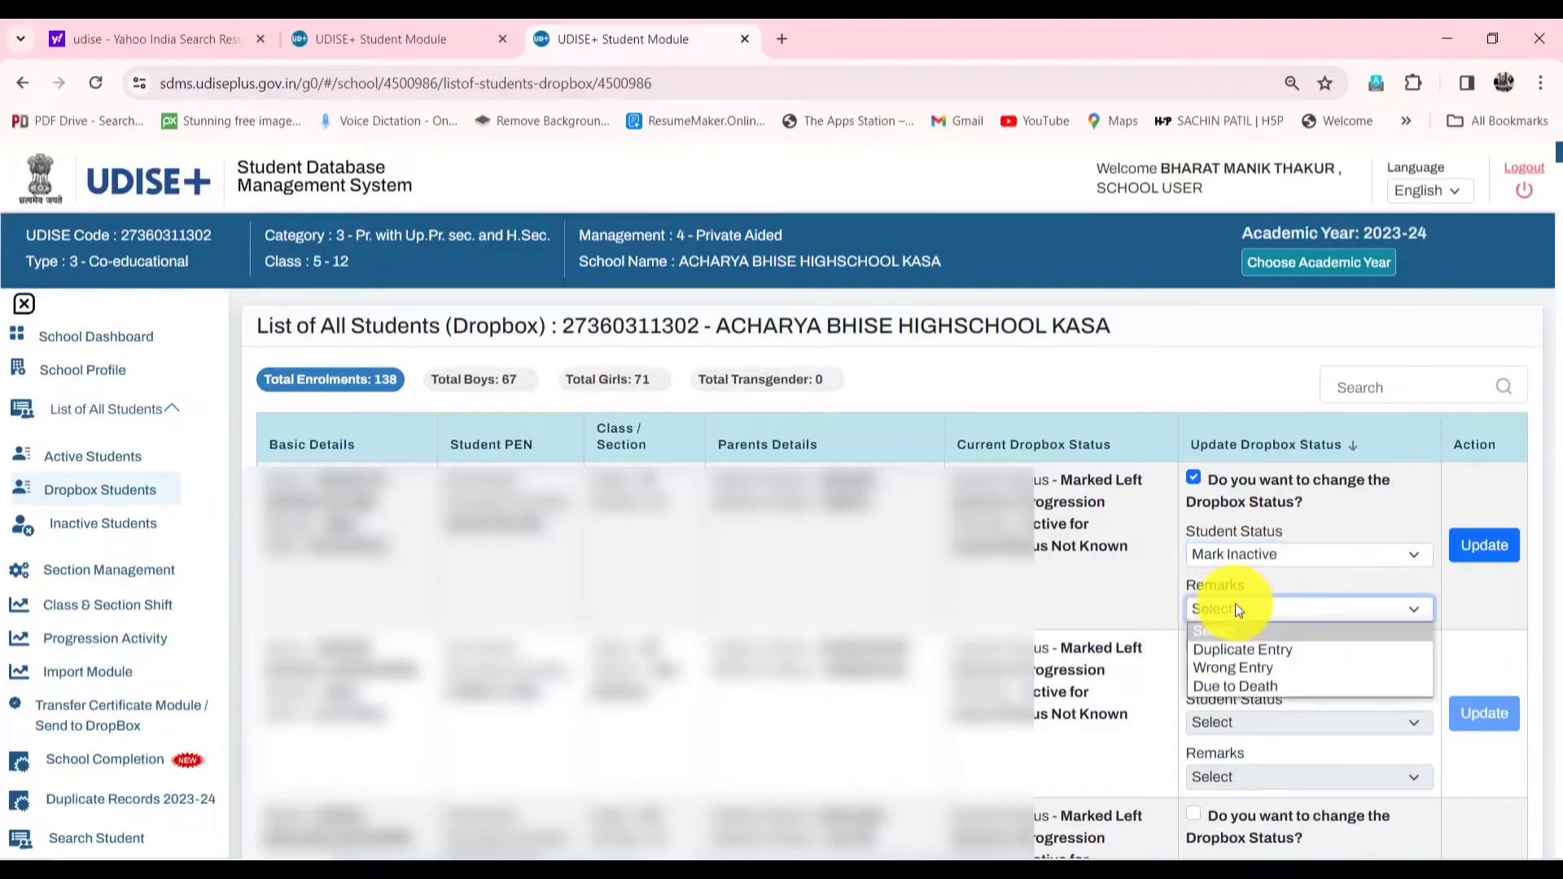
click(1199, 684)
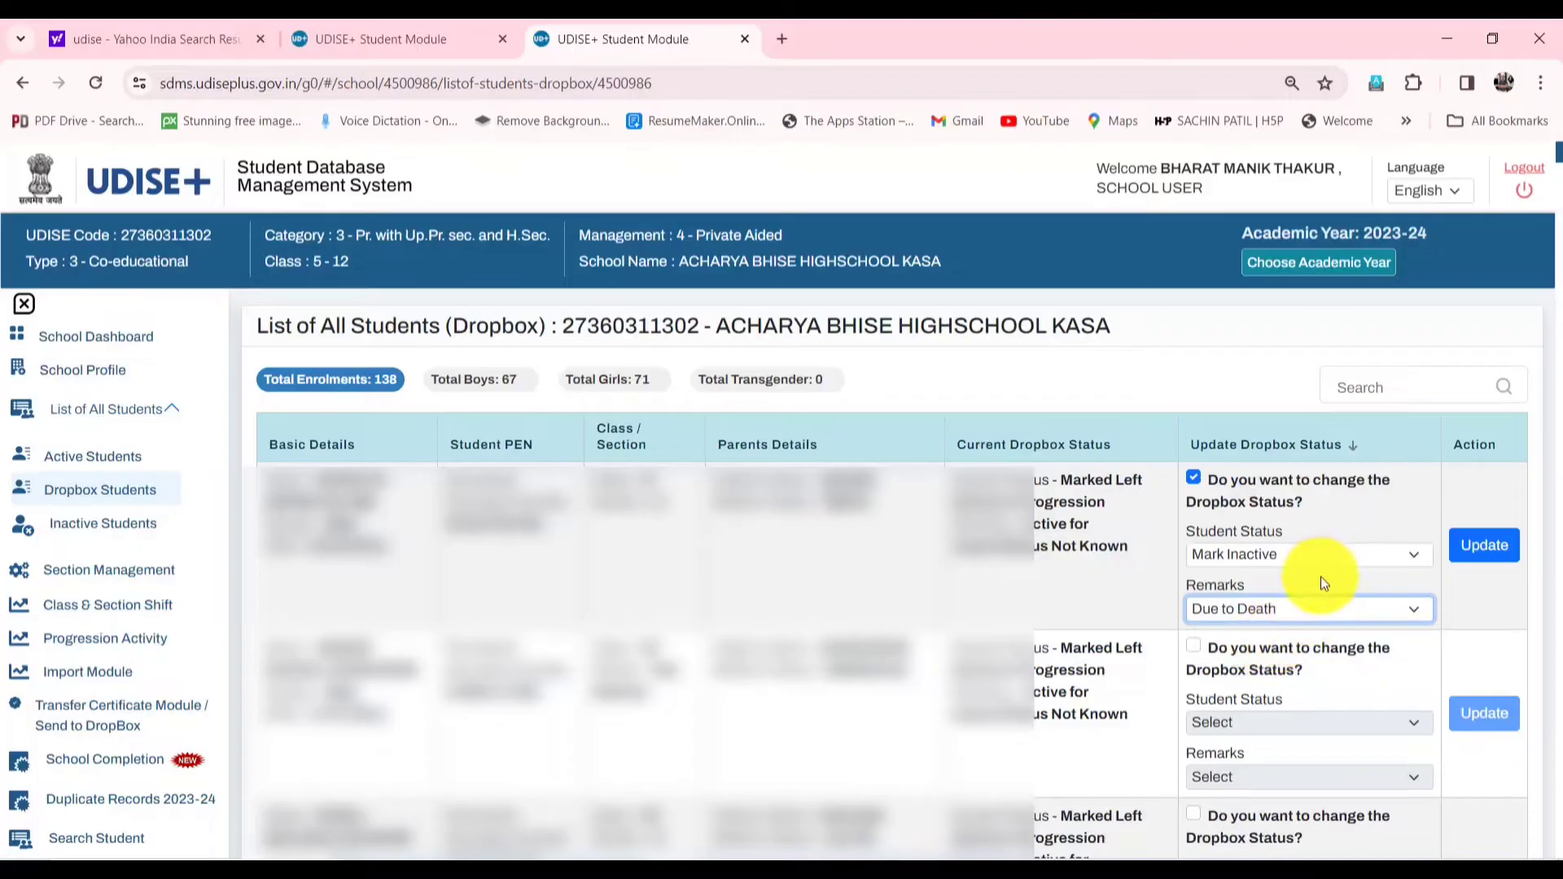
Change the first student's remarks to Wrong Entry and then to Duplicate Entry
click(1290, 606)
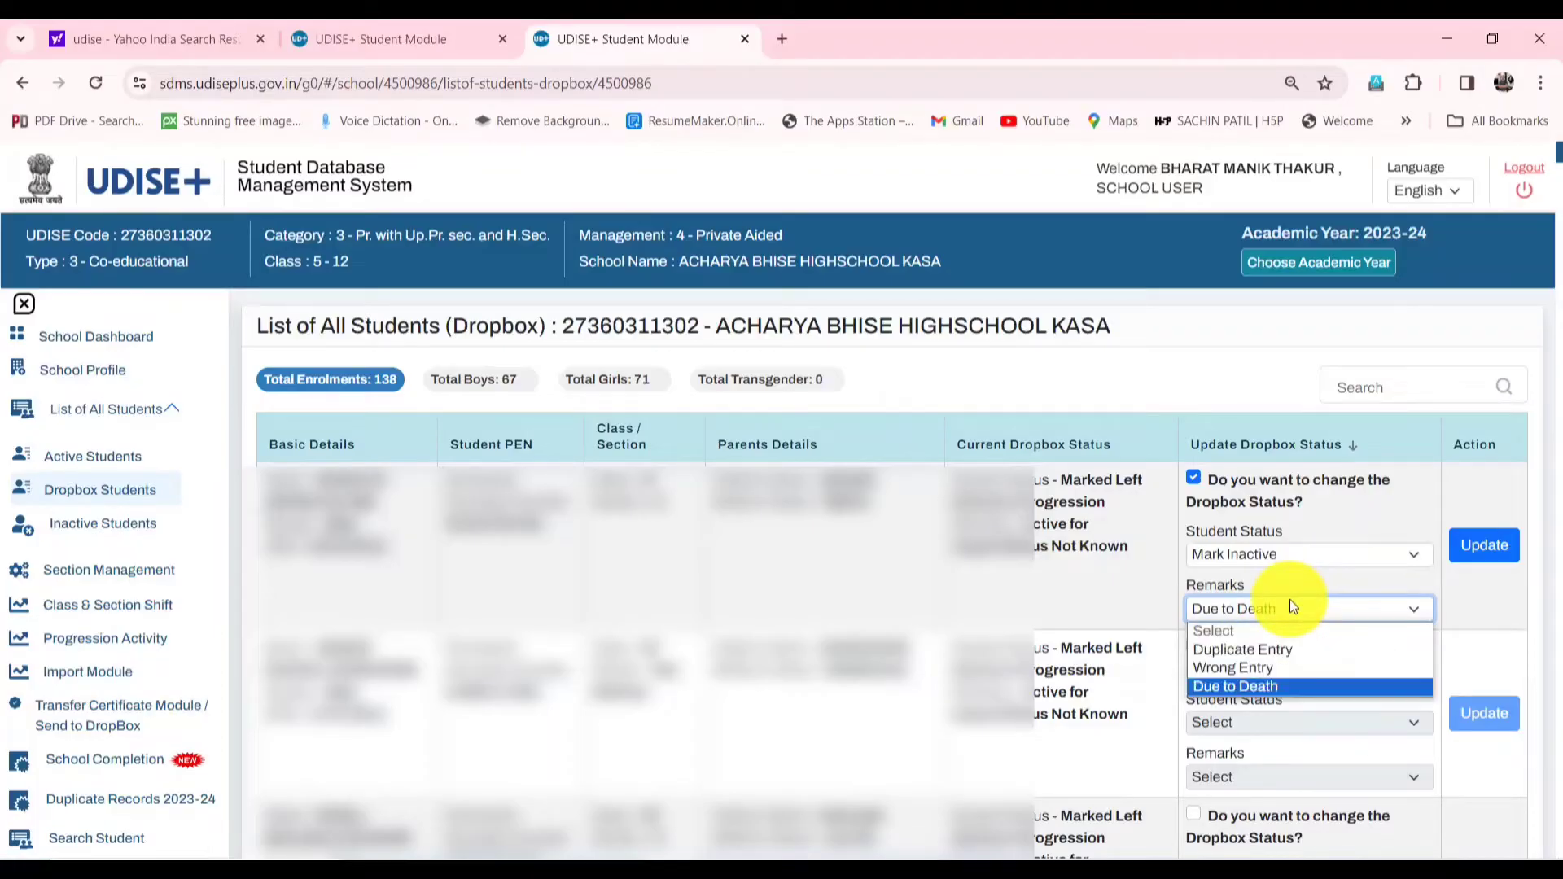
click(1230, 668)
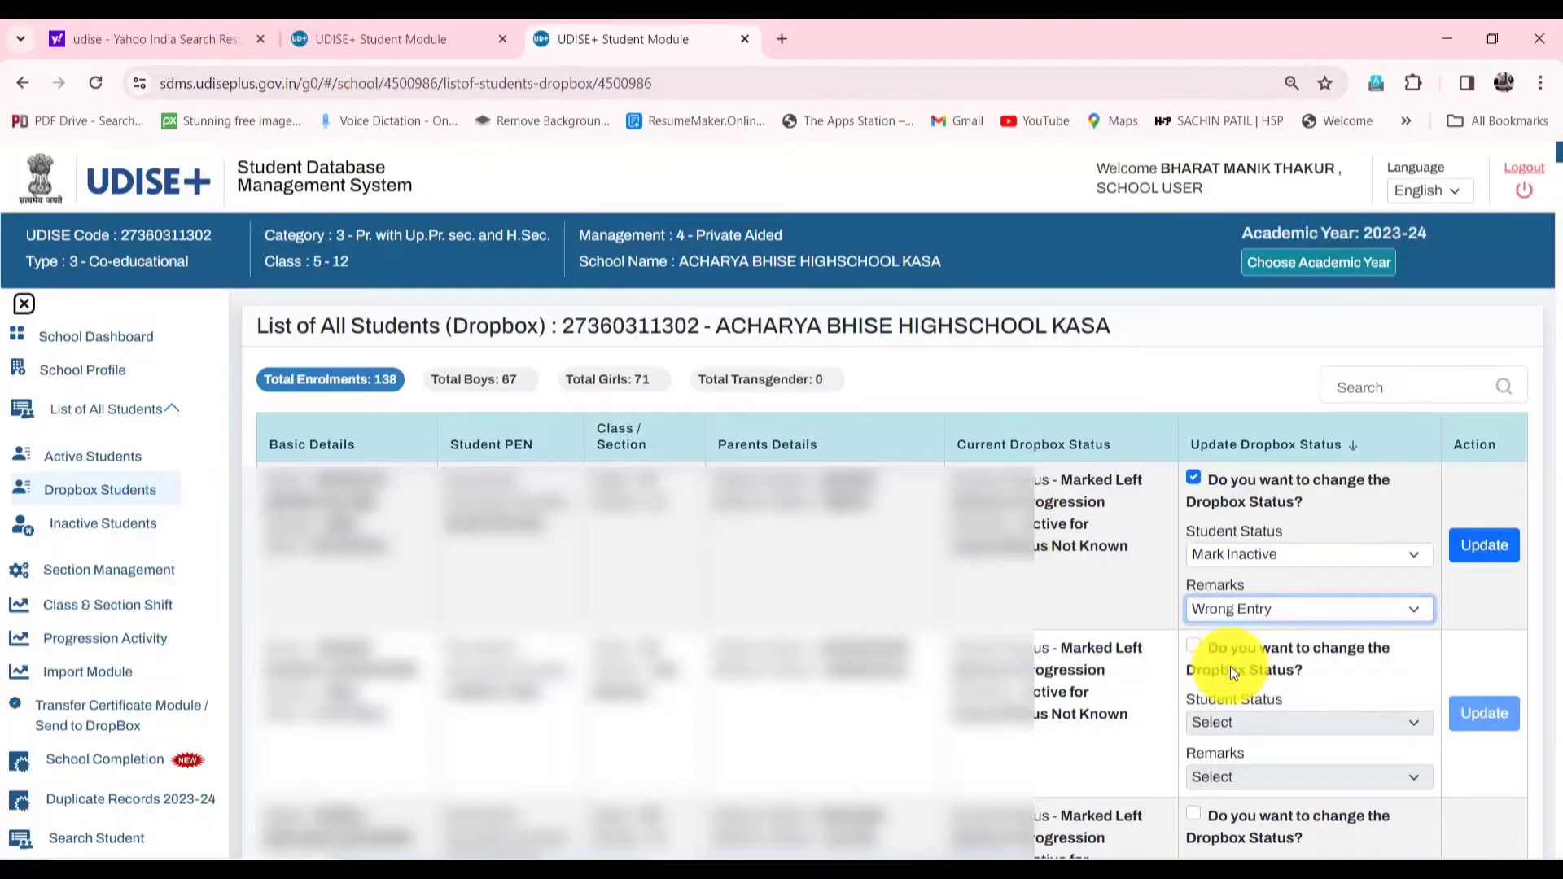
click(1302, 610)
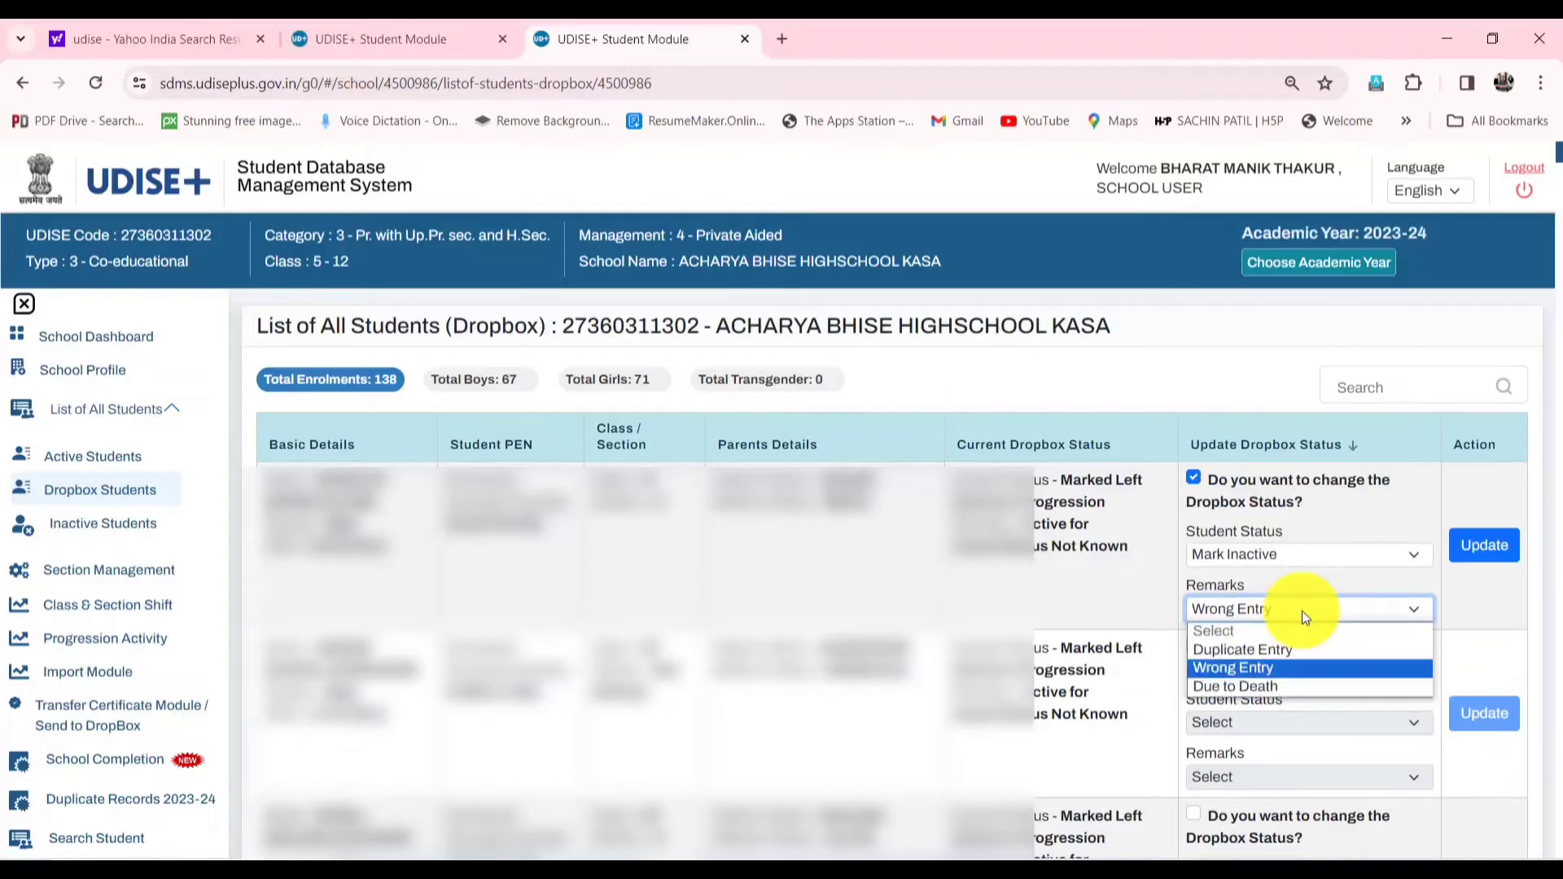
click(1267, 650)
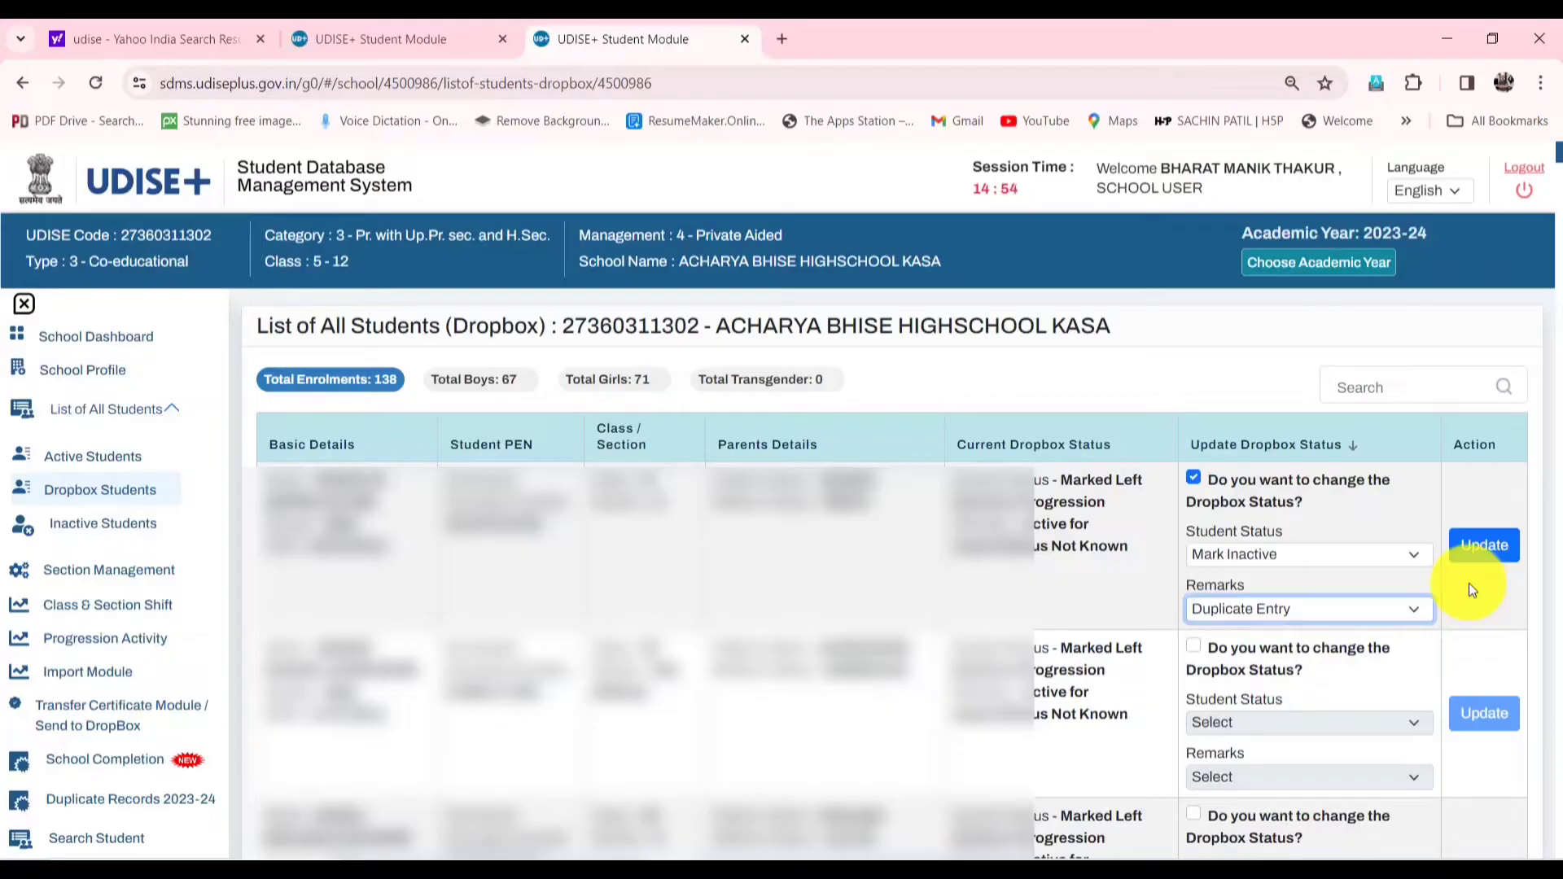
Review the available student status and remarks options for the first student without changing the selections
click(1298, 559)
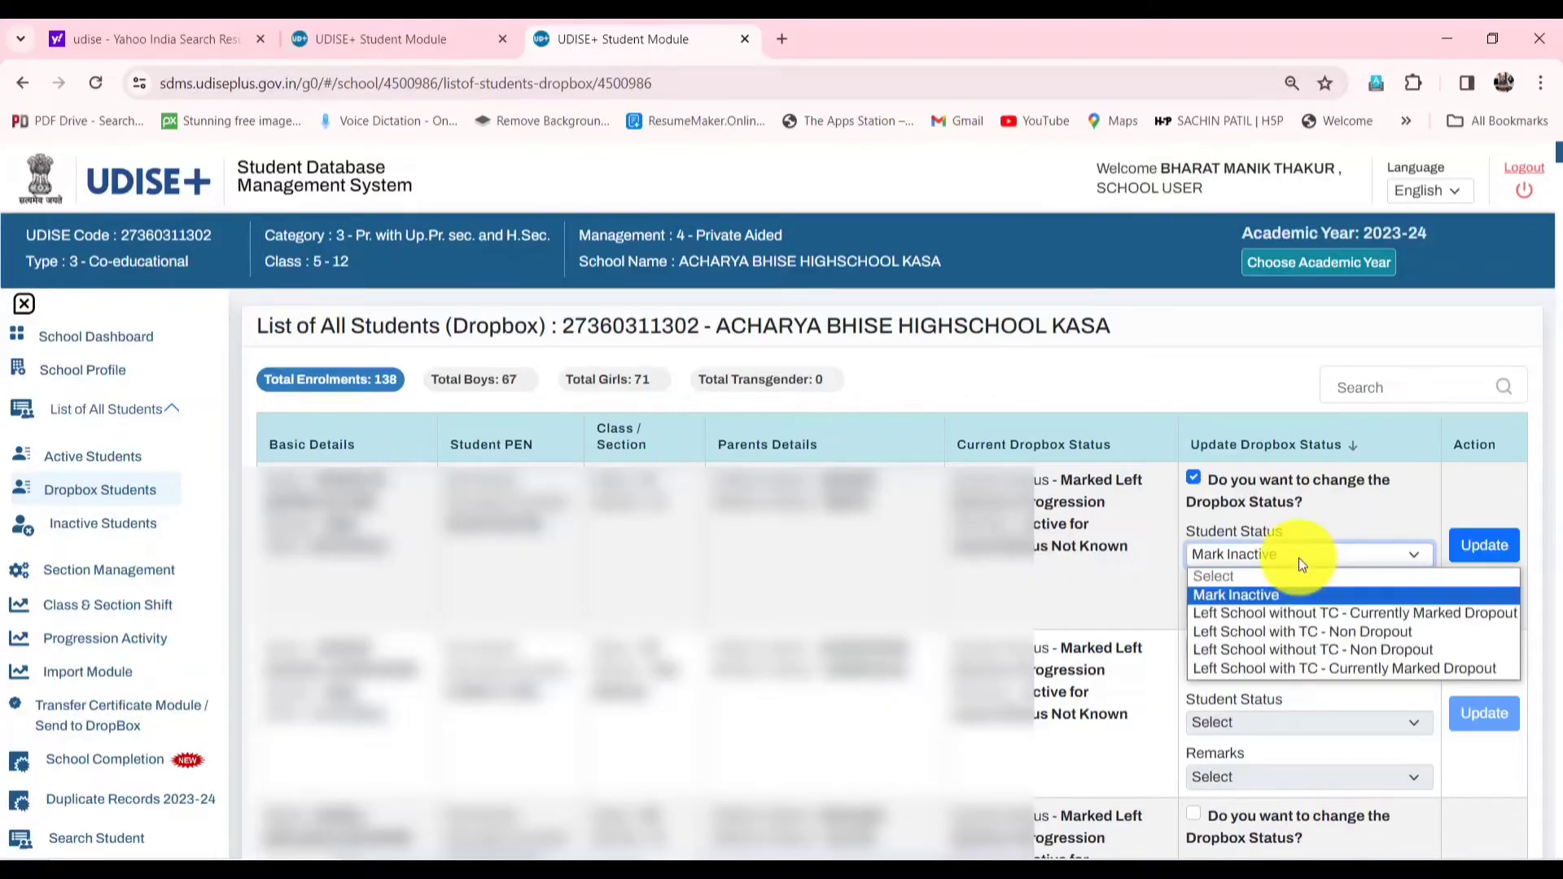
click(1298, 558)
click(1279, 607)
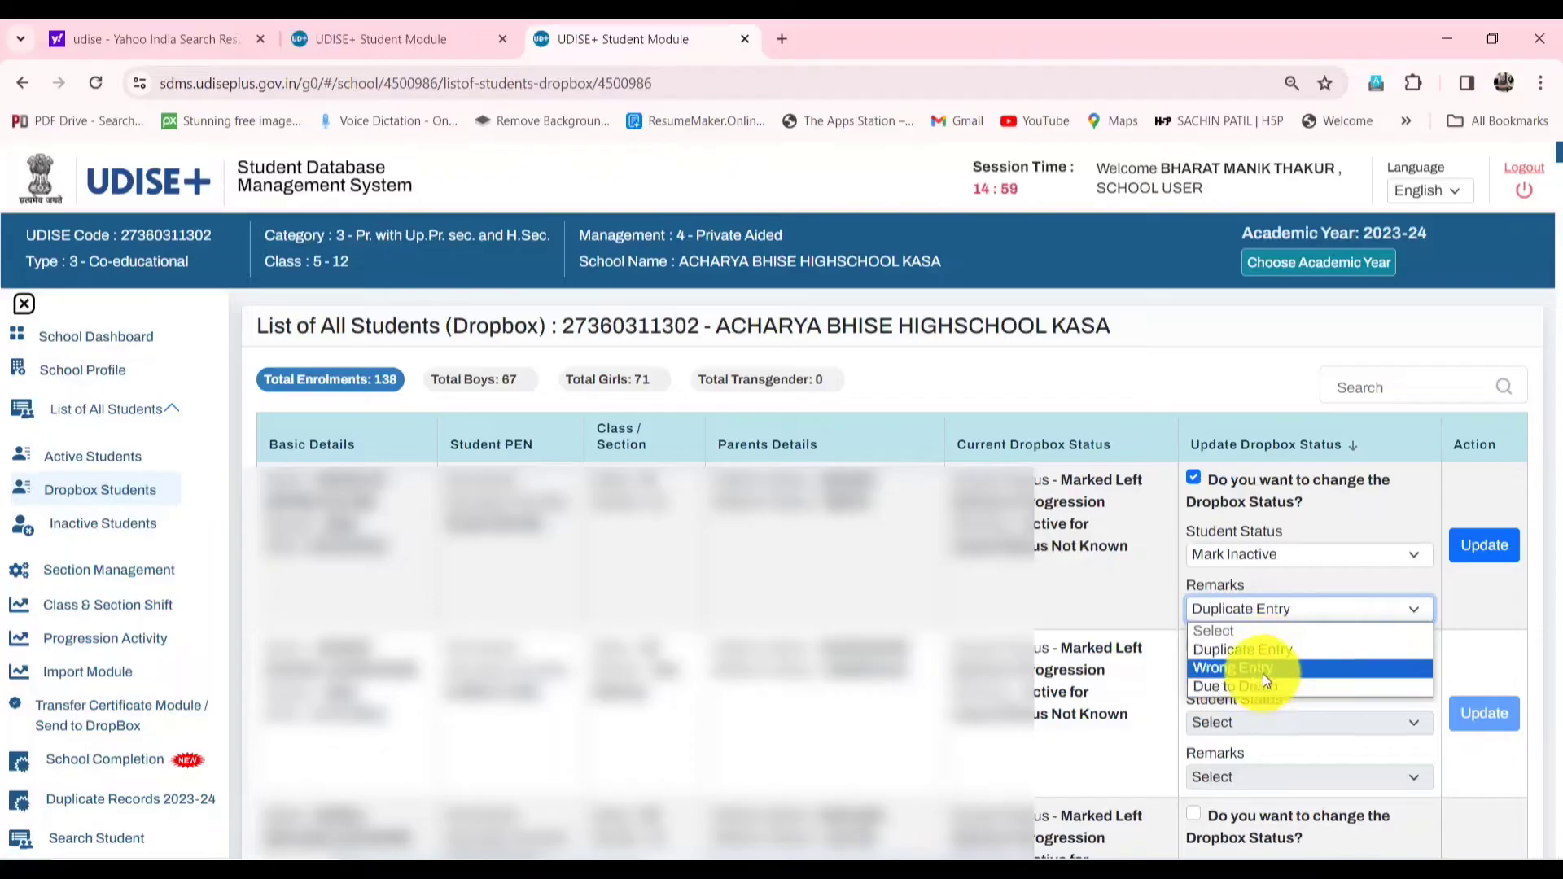
click(1154, 596)
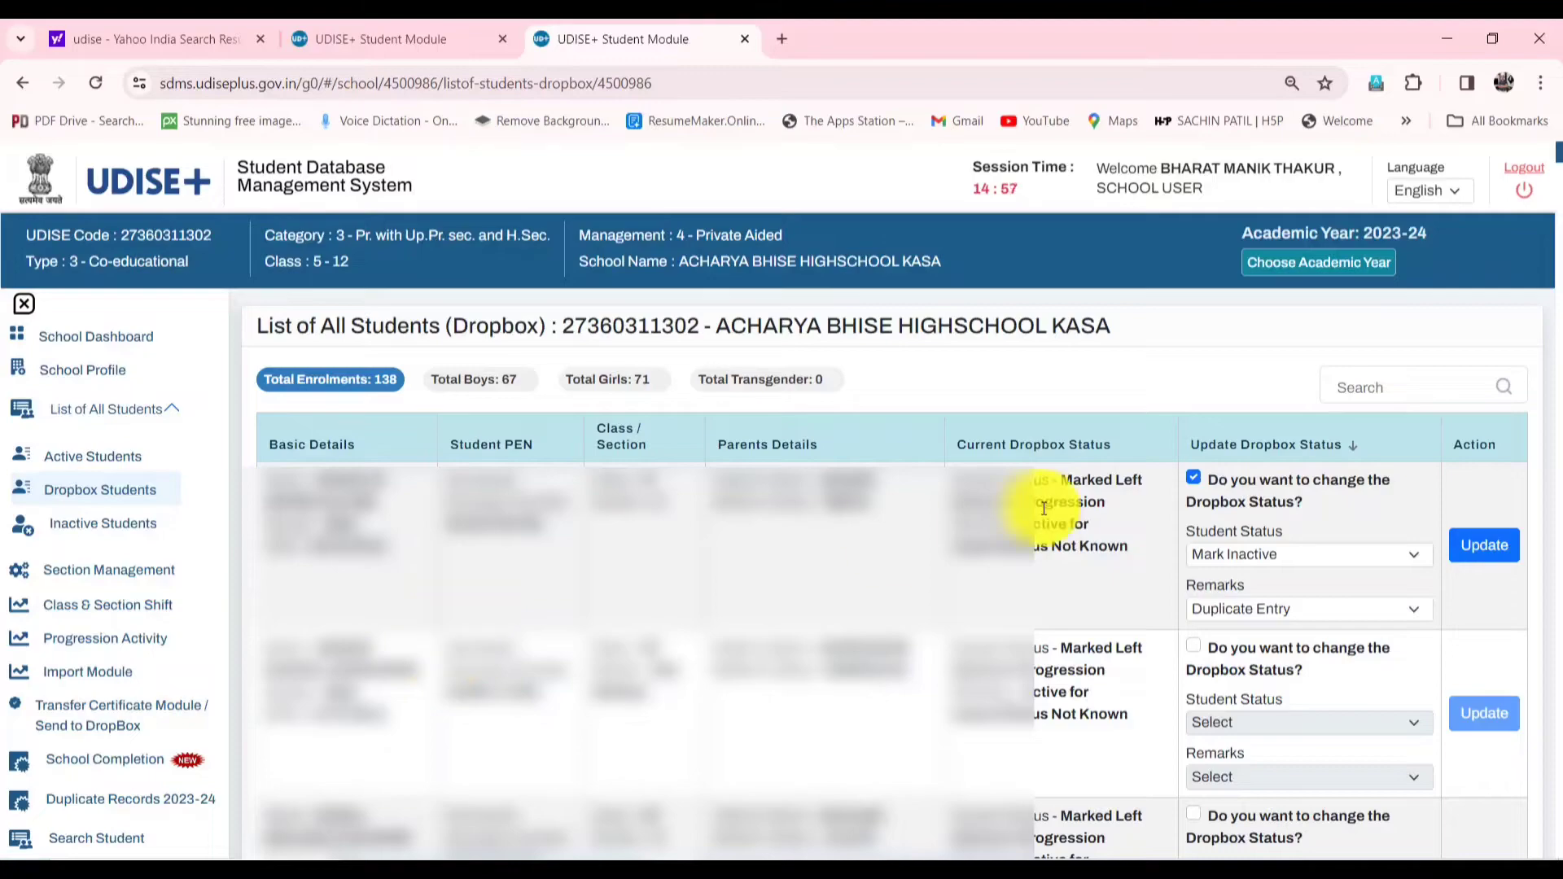
click(1210, 557)
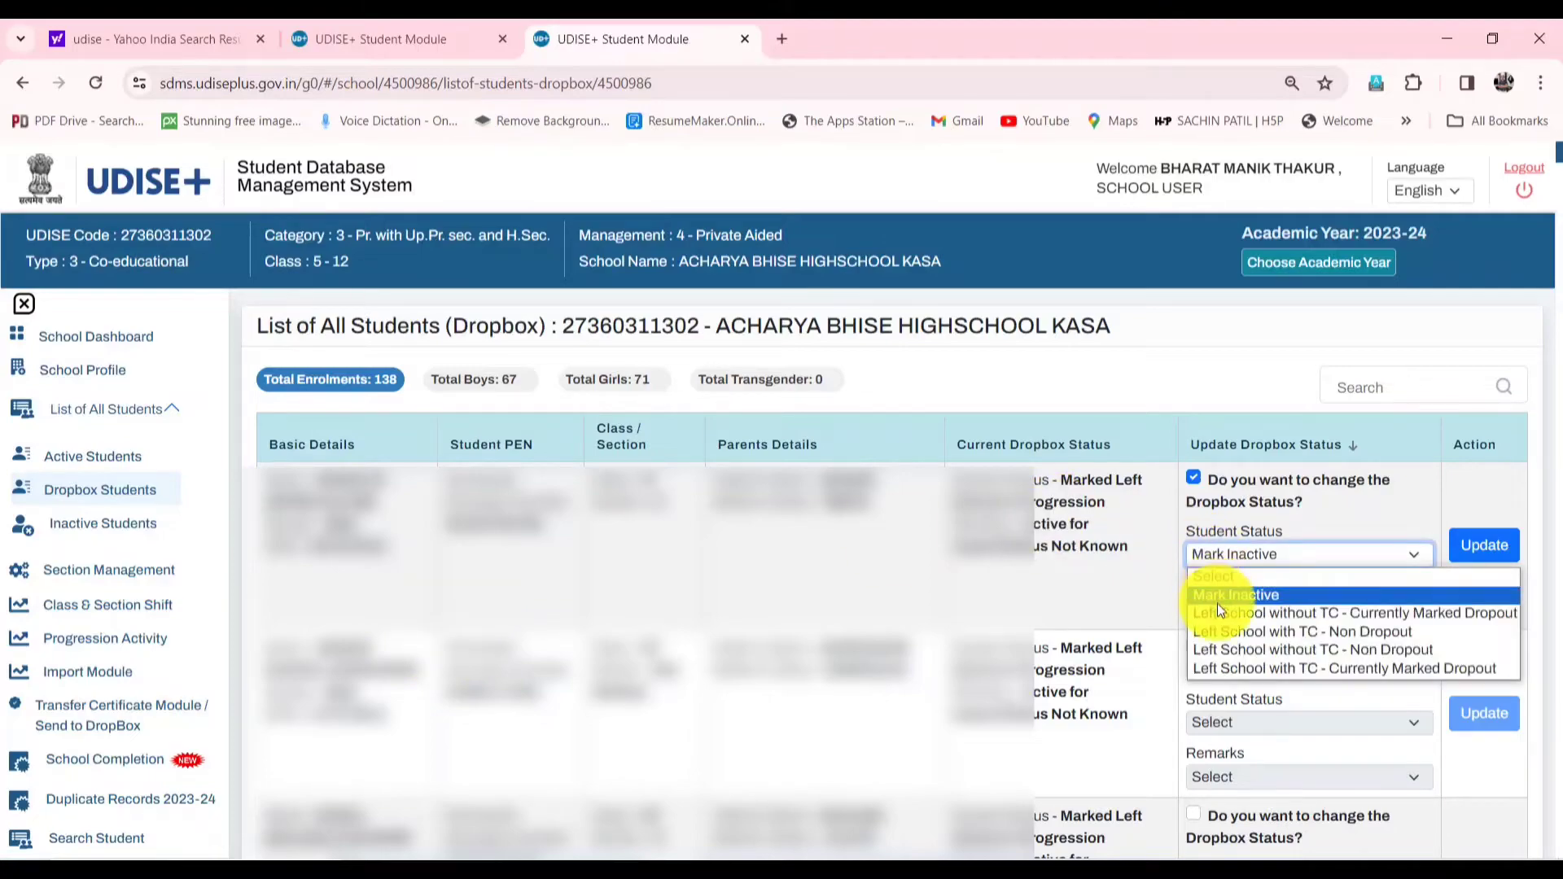
click(1275, 556)
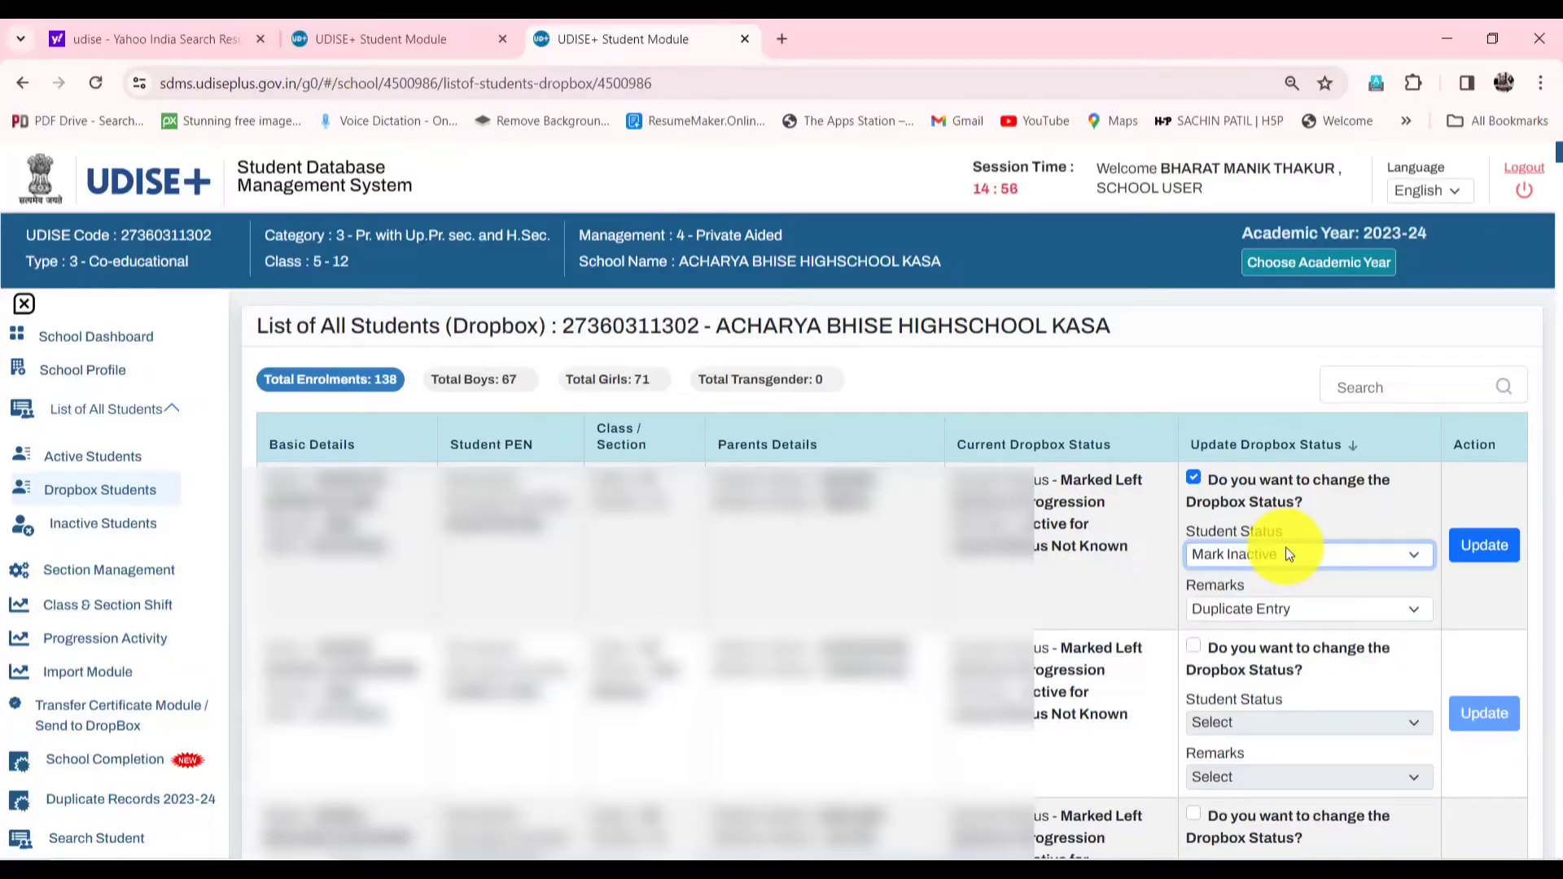
Set the first student's status to Left School without TC - Currently Marked Dropout and review the remarks offered for it
click(1287, 554)
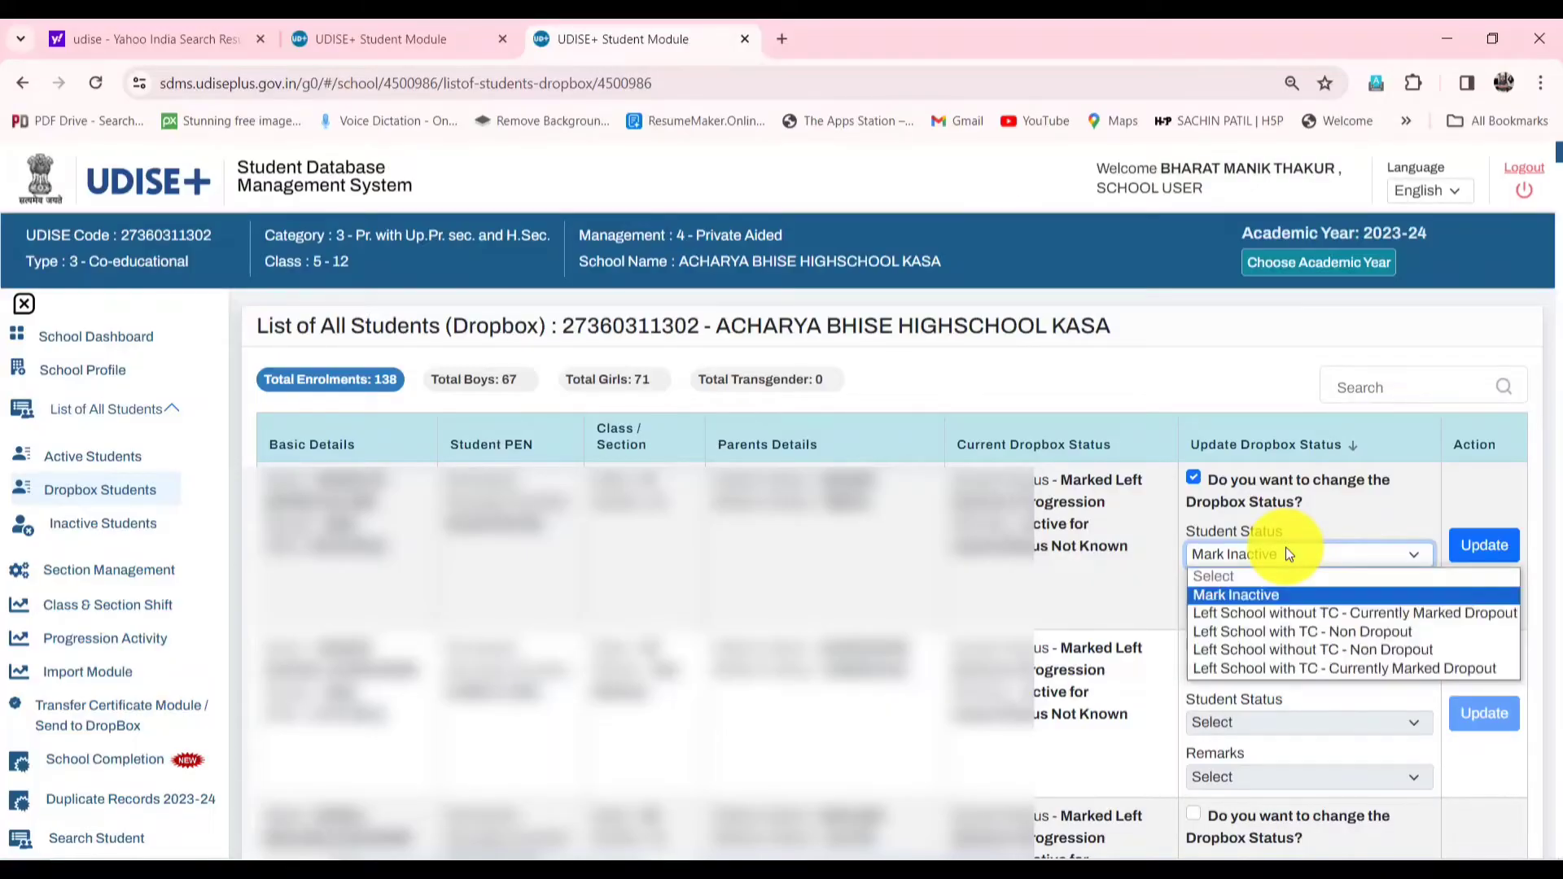
click(1265, 614)
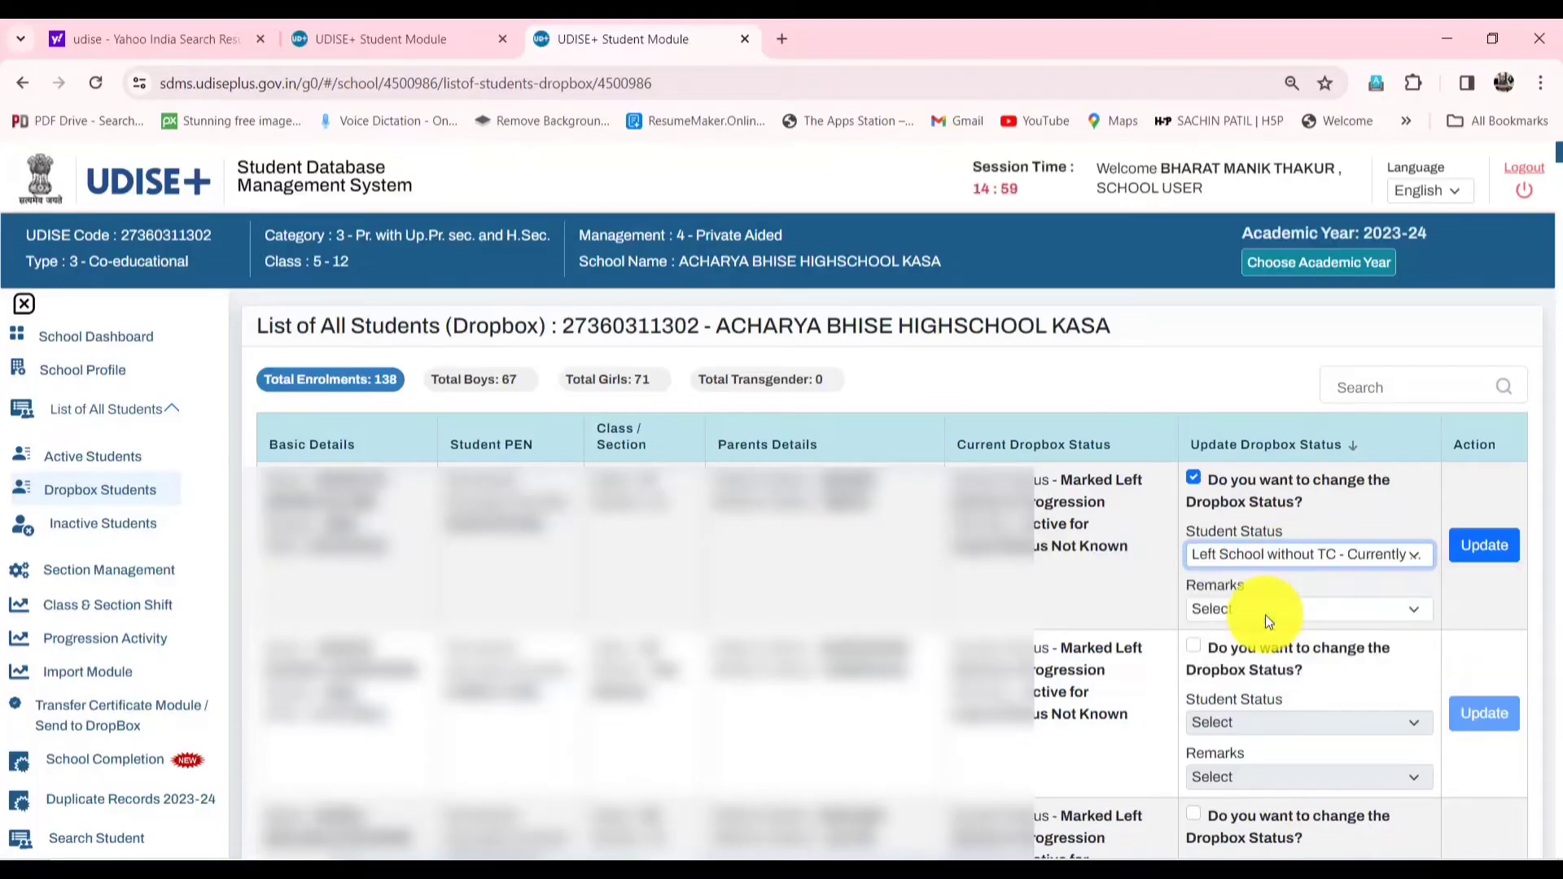
click(1345, 557)
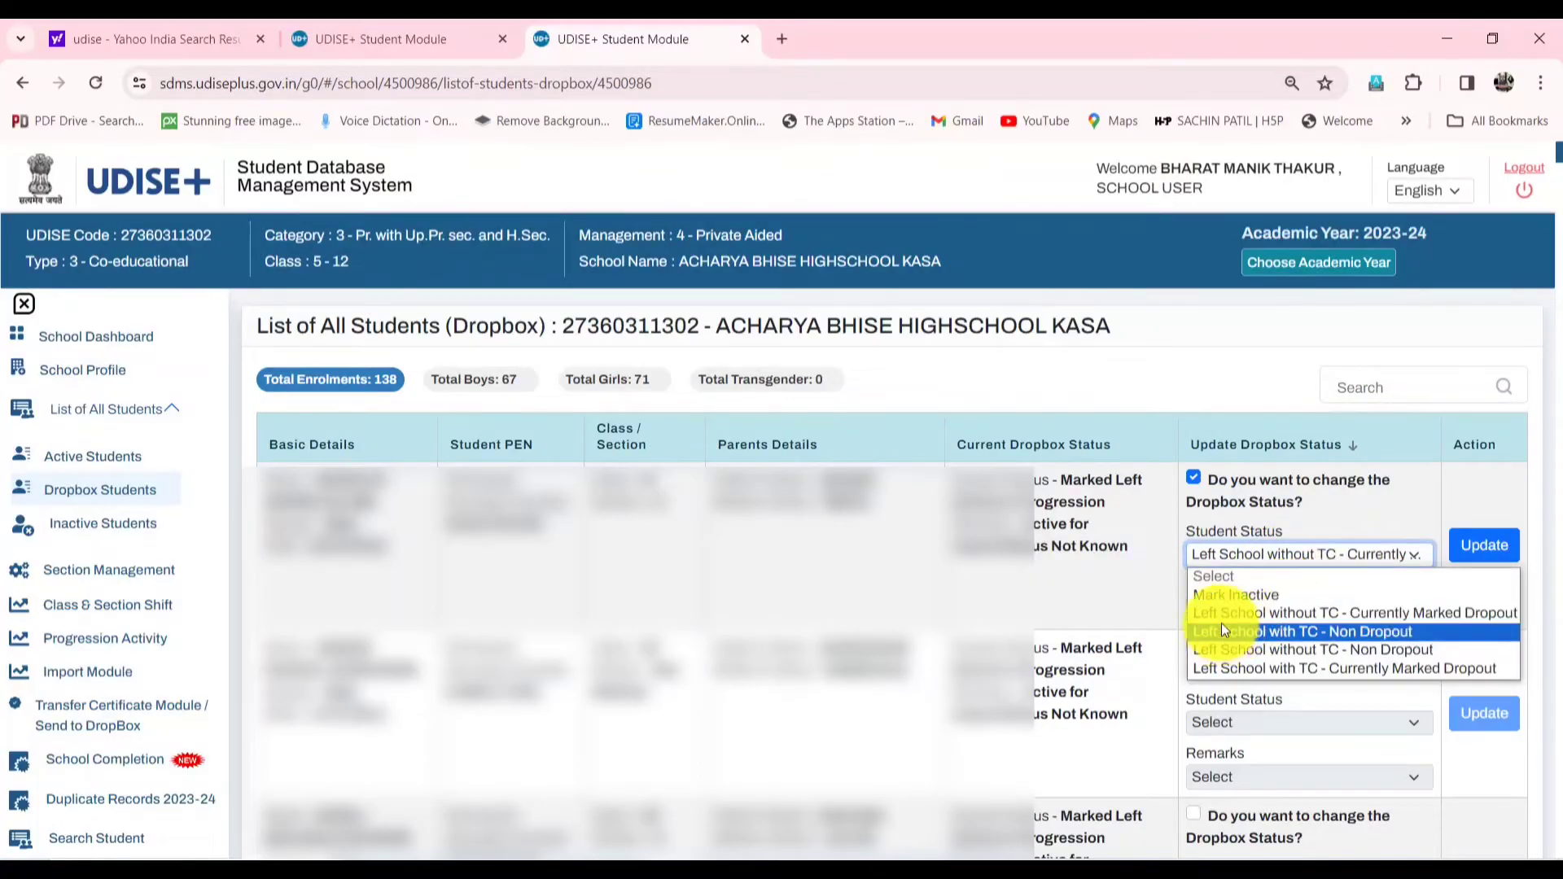
click(1302, 613)
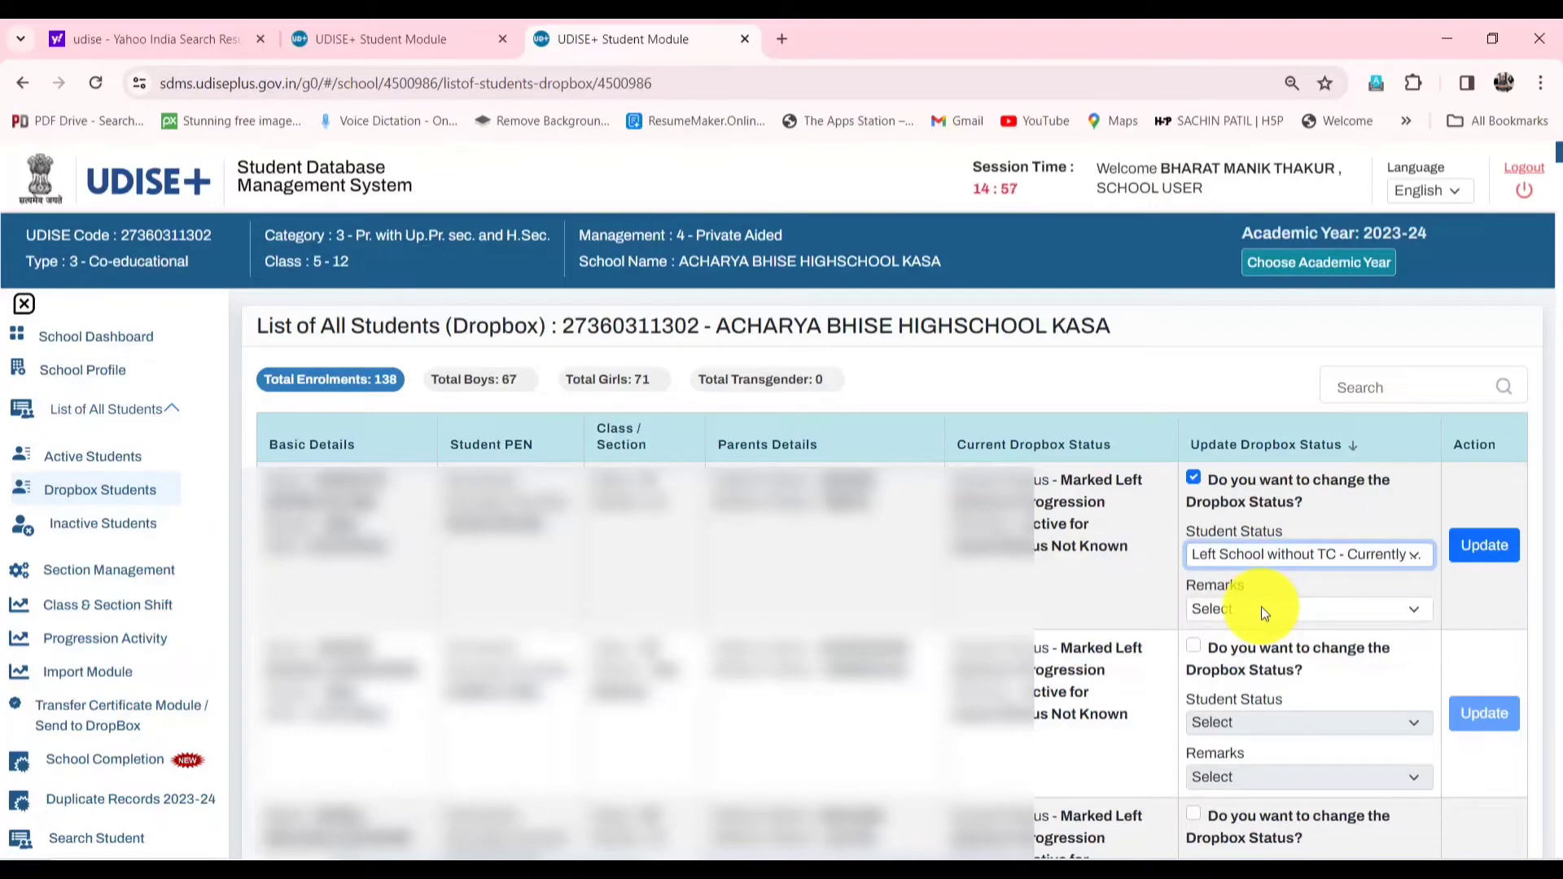
click(1263, 608)
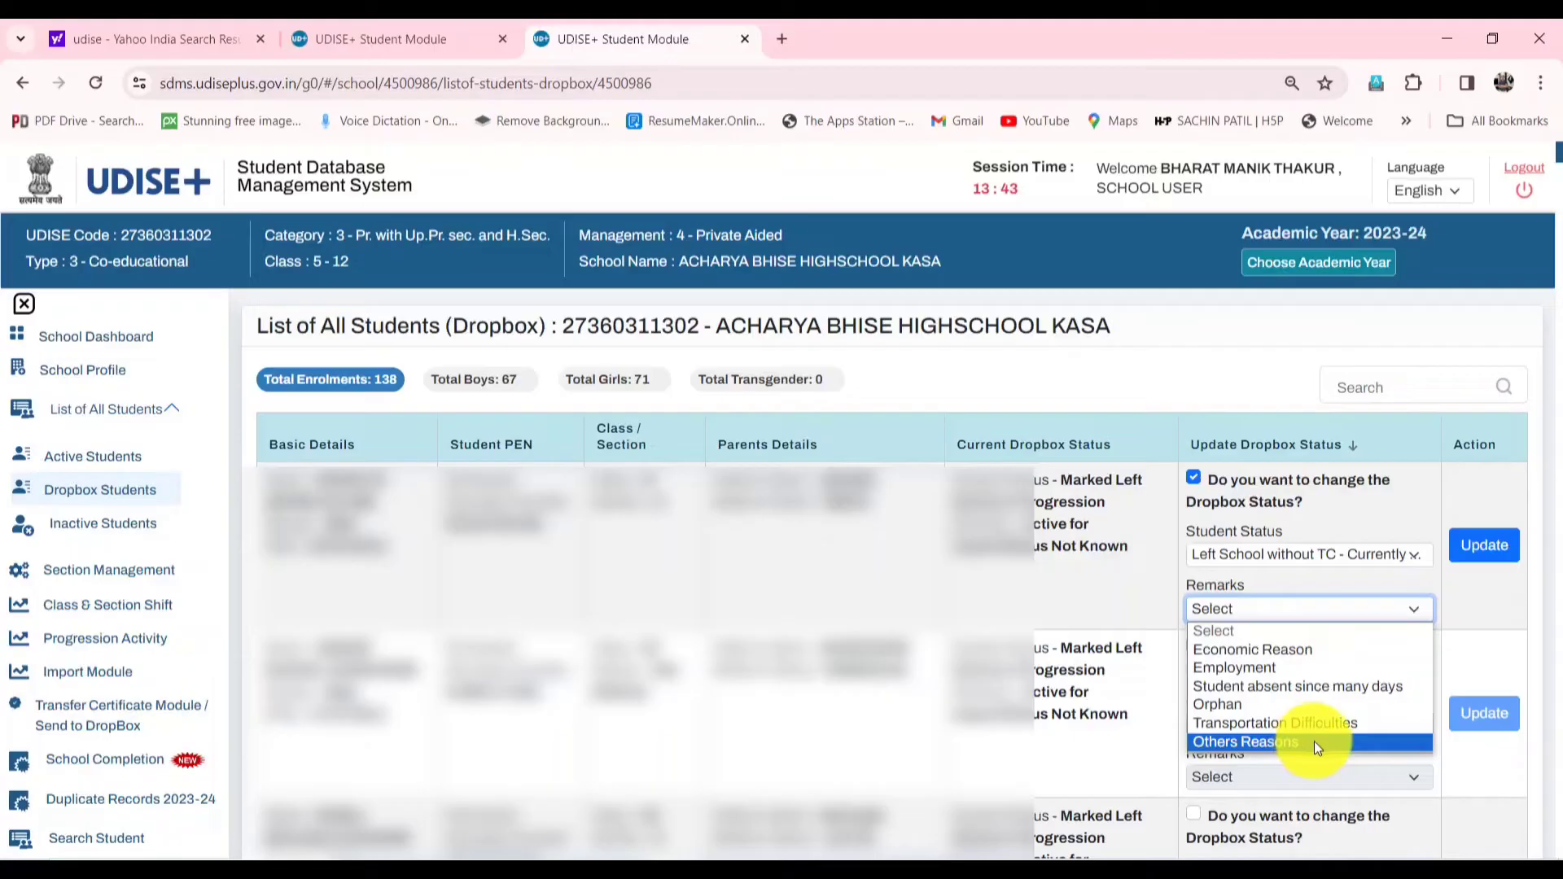
click(1471, 754)
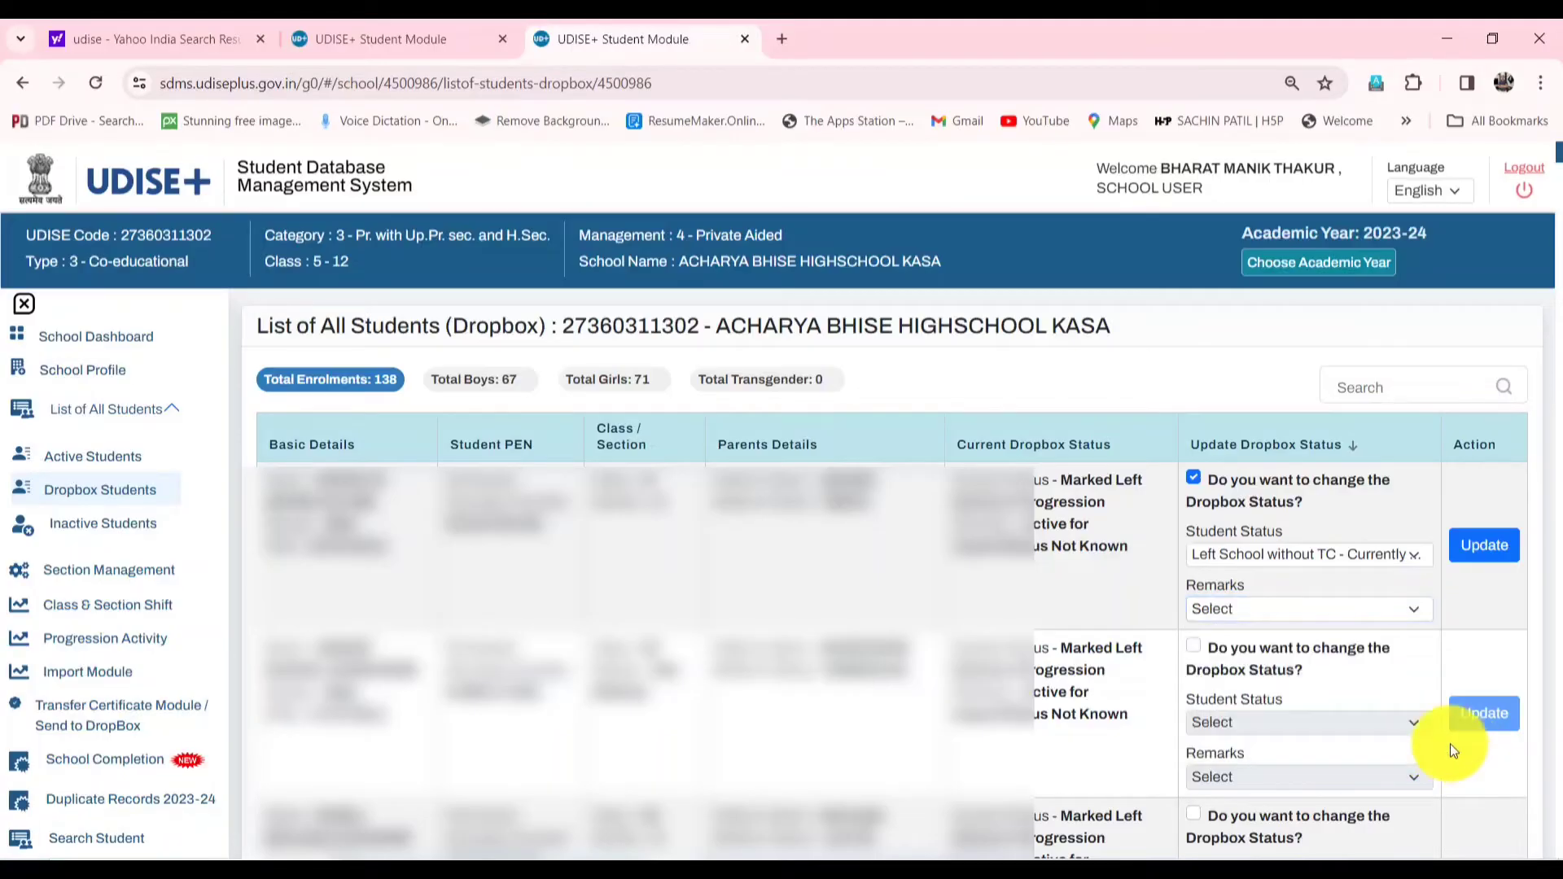
Discard the first student's unsaved status change by enabling and then disabling the dropbox status change for the second student
click(1193, 645)
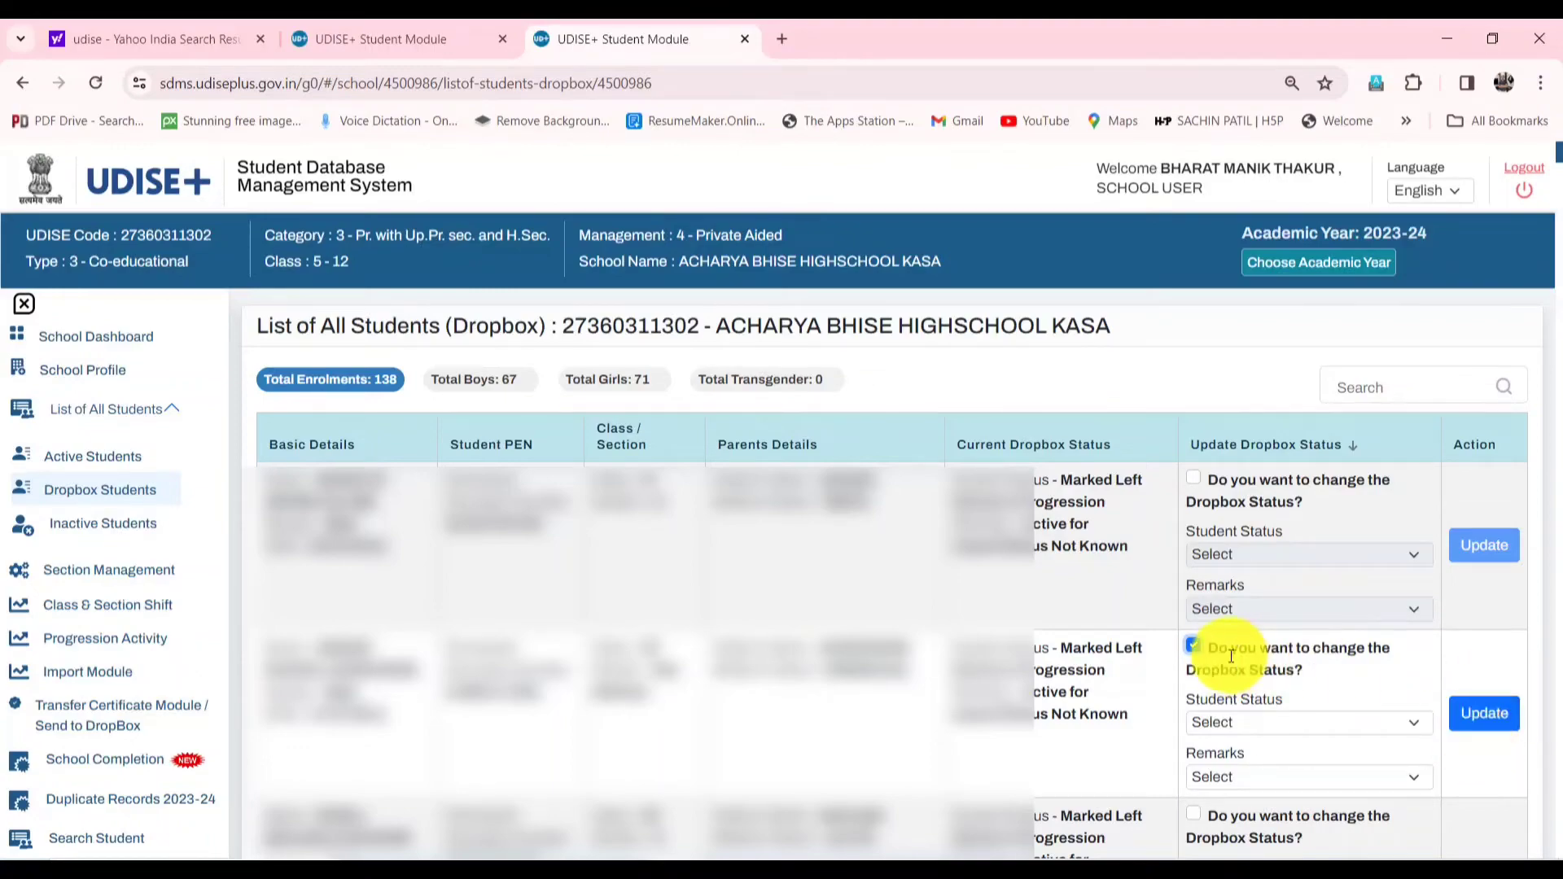
click(1193, 647)
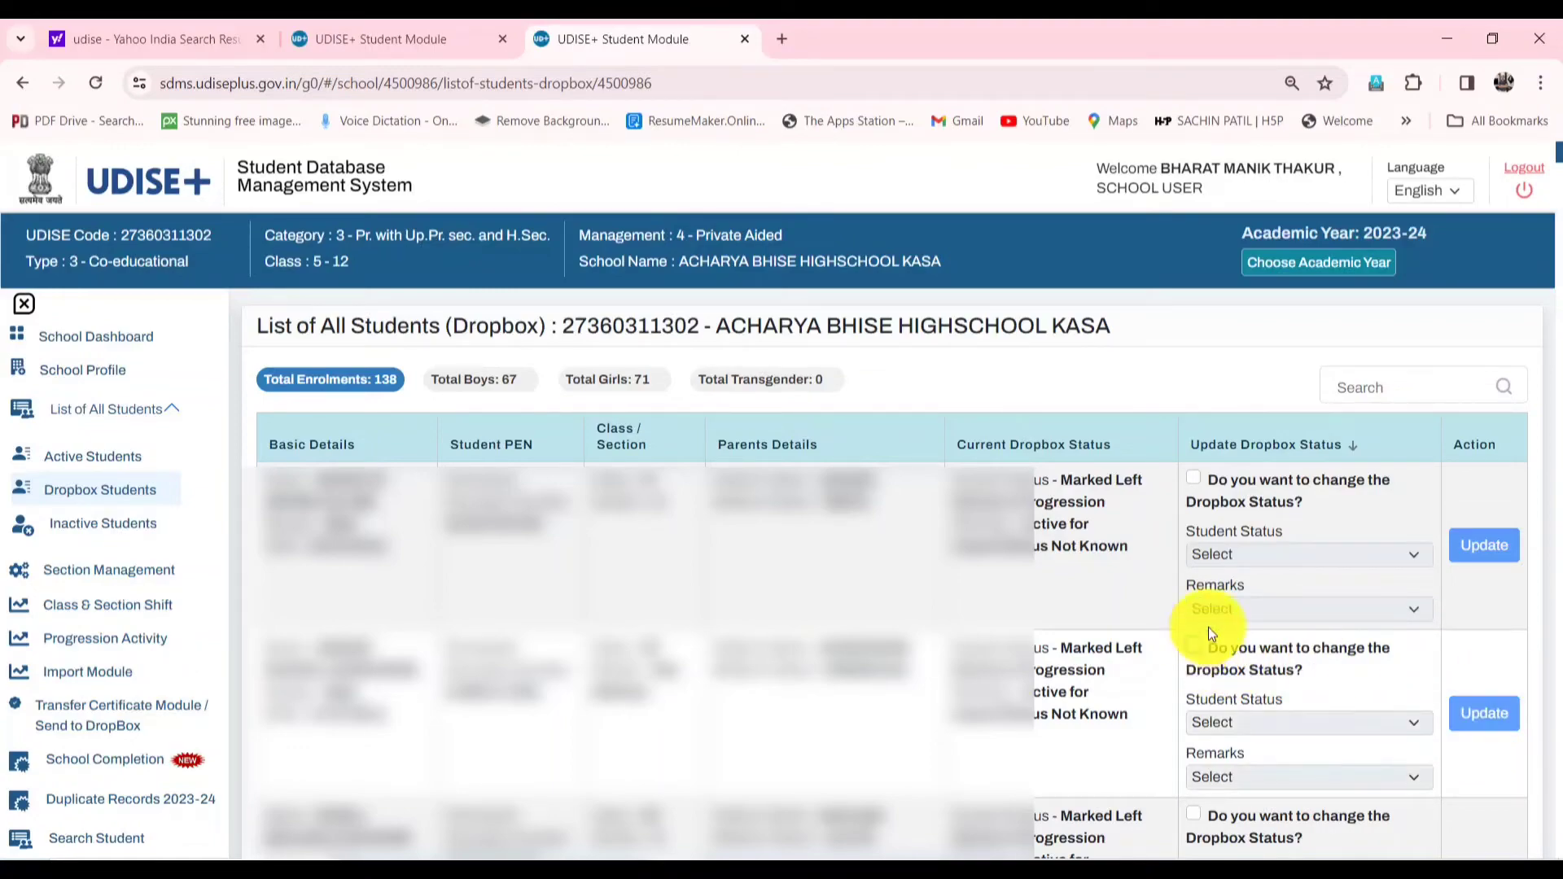
Enable the dropbox status change for the first student, set the status to Left School with TC - Non Dropout, and review its remarks options
click(1244, 605)
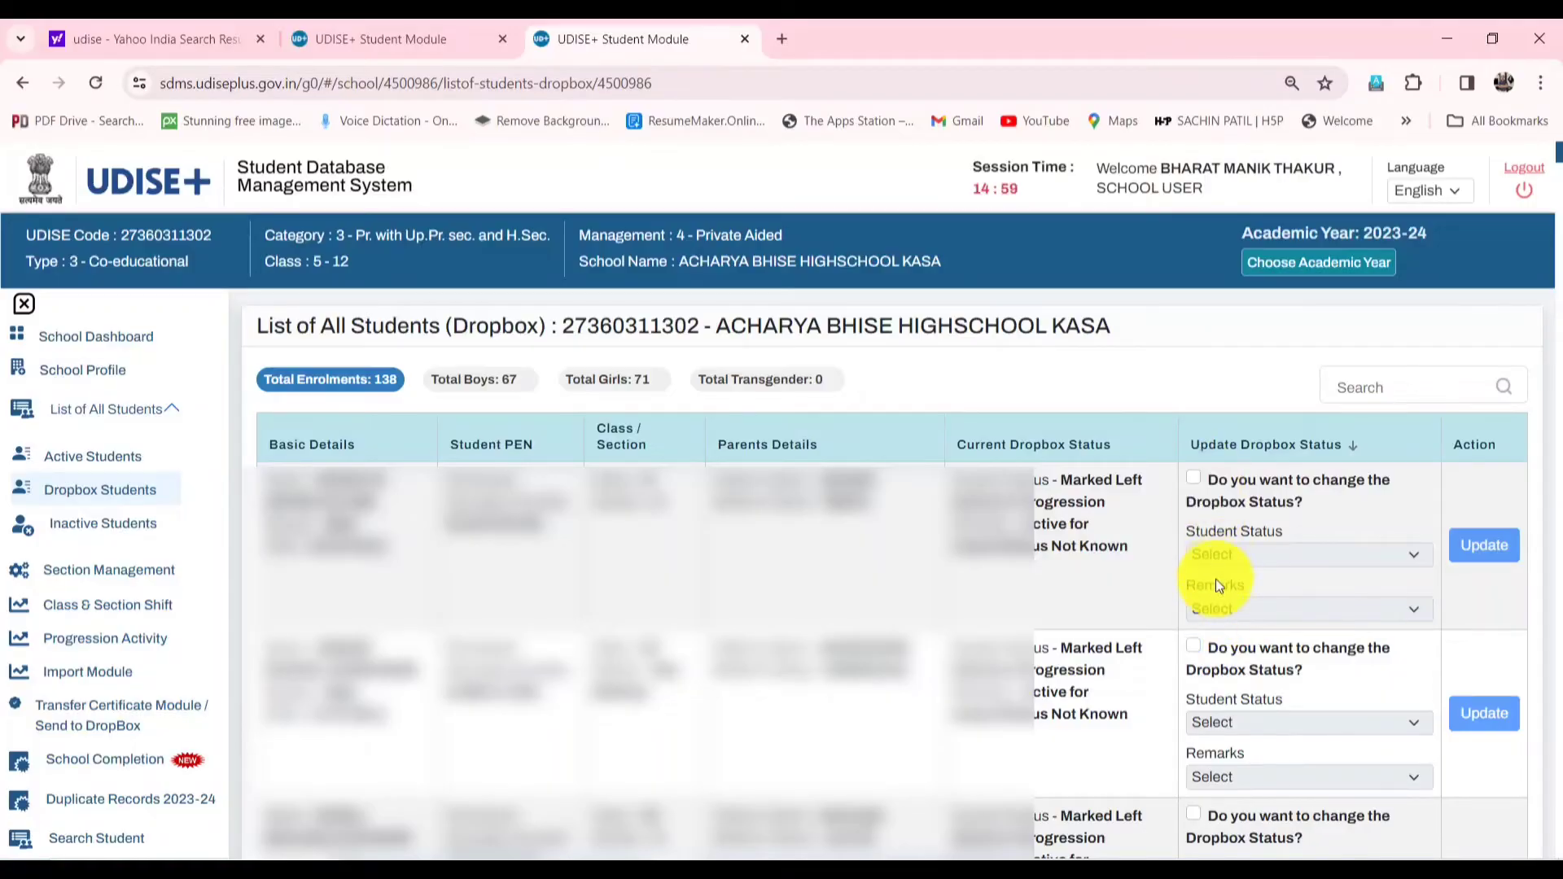
click(1194, 479)
click(1192, 481)
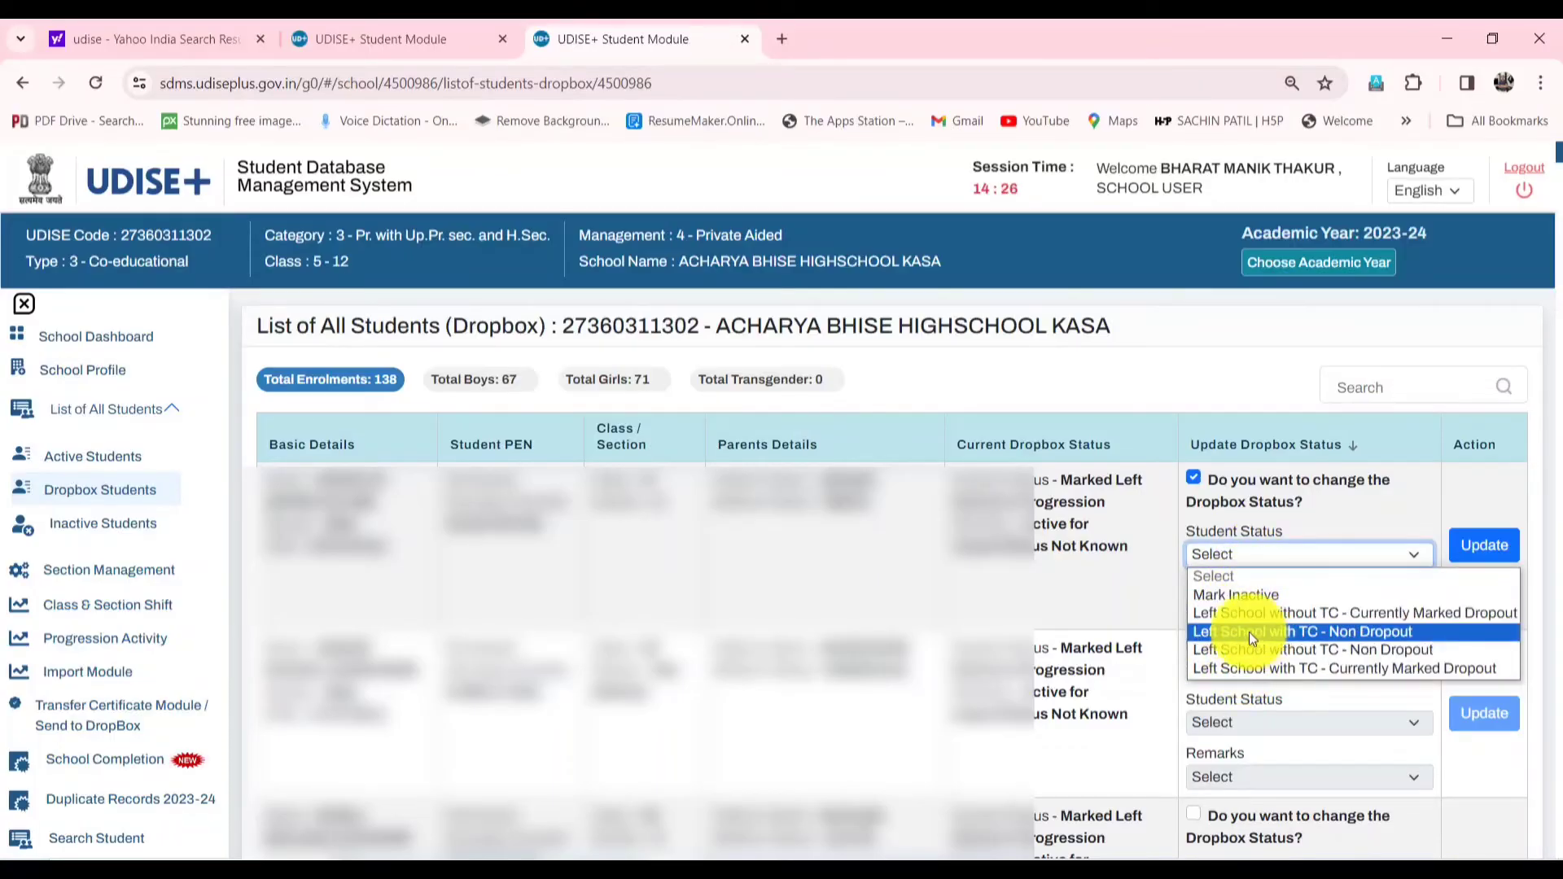
click(1342, 632)
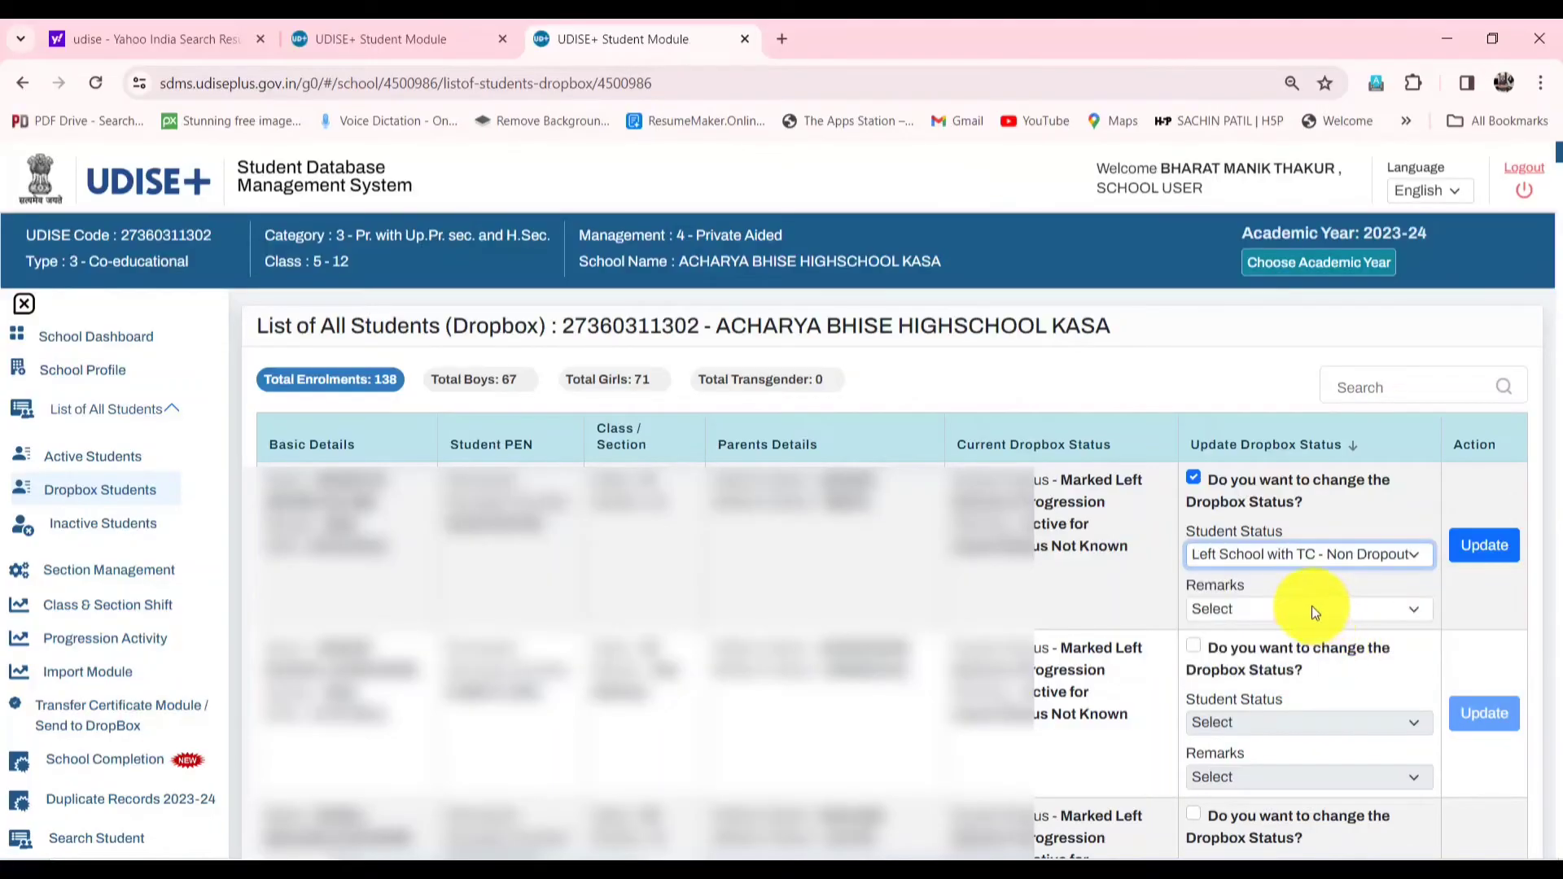
click(1312, 609)
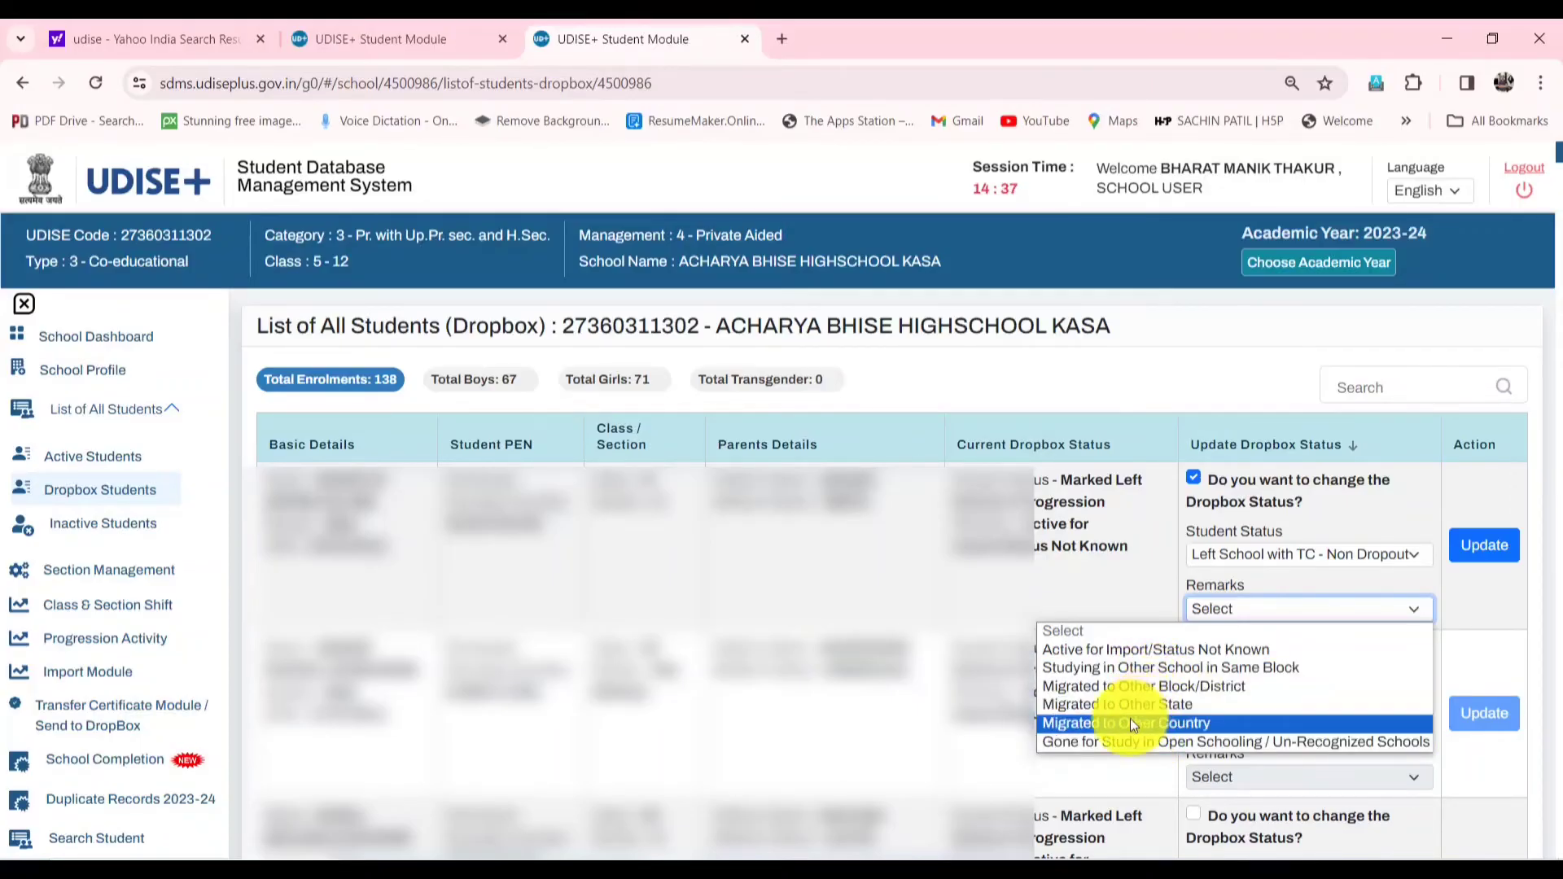
click(1260, 608)
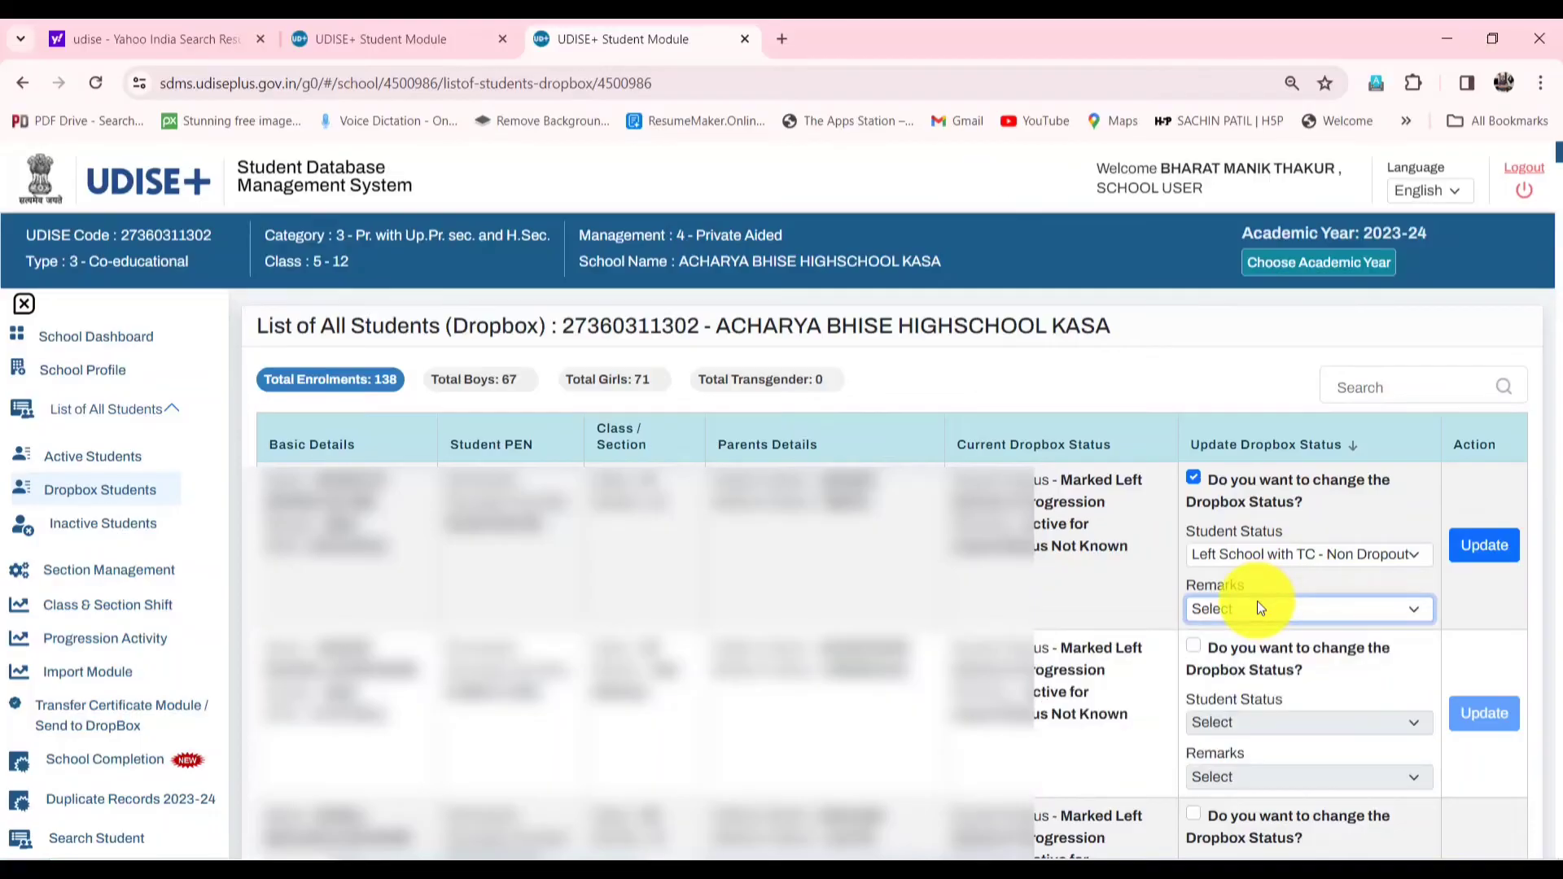
Change the first student's status to Left School without TC - Non Dropout and review the remarks offered for it
click(1288, 560)
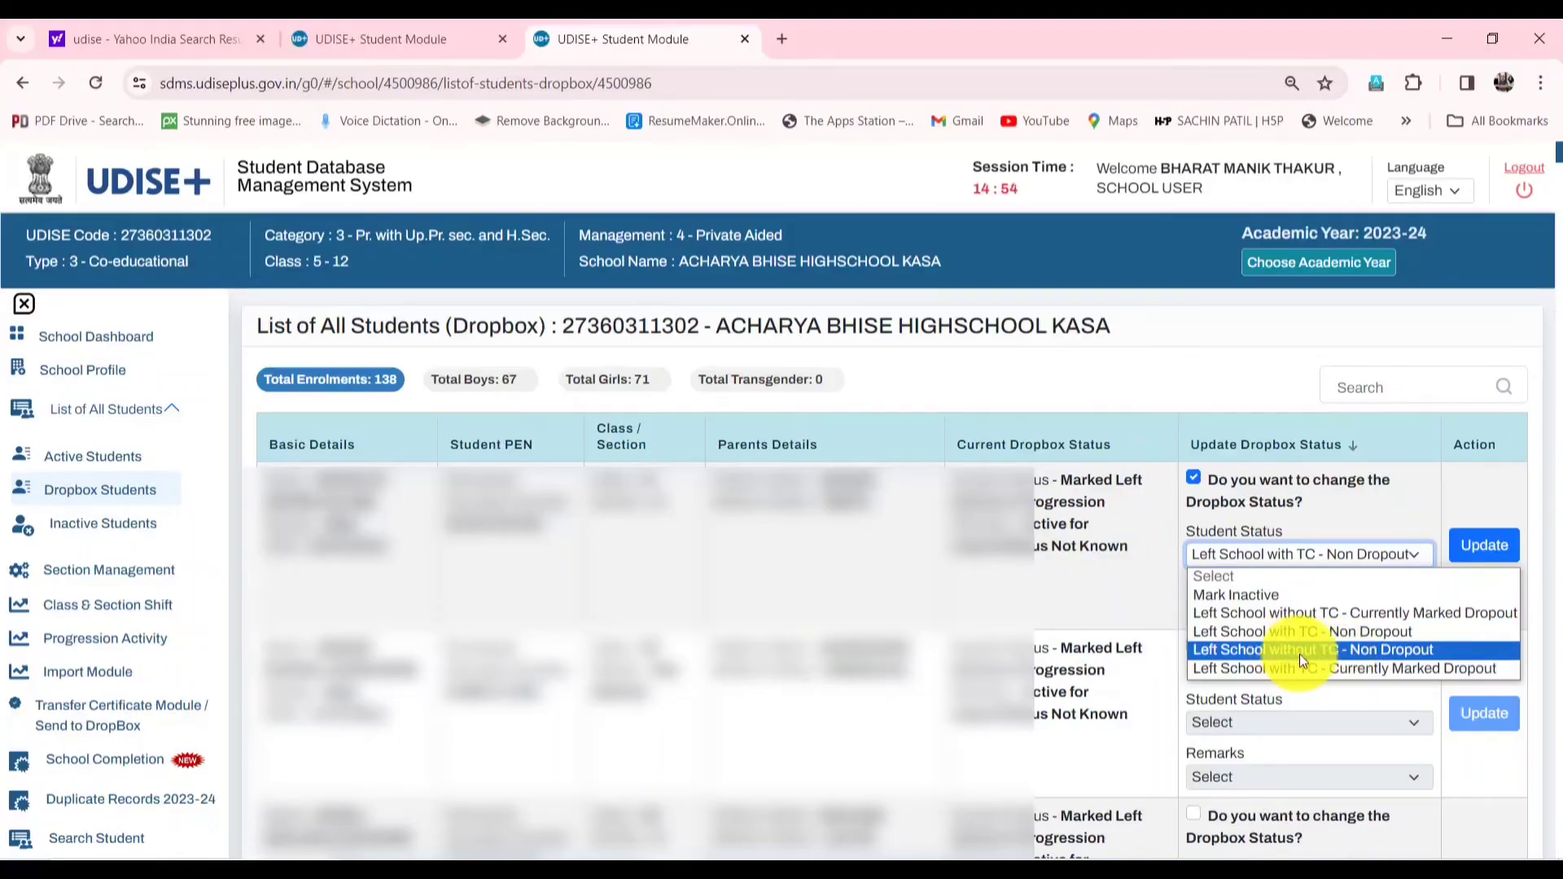
click(1407, 650)
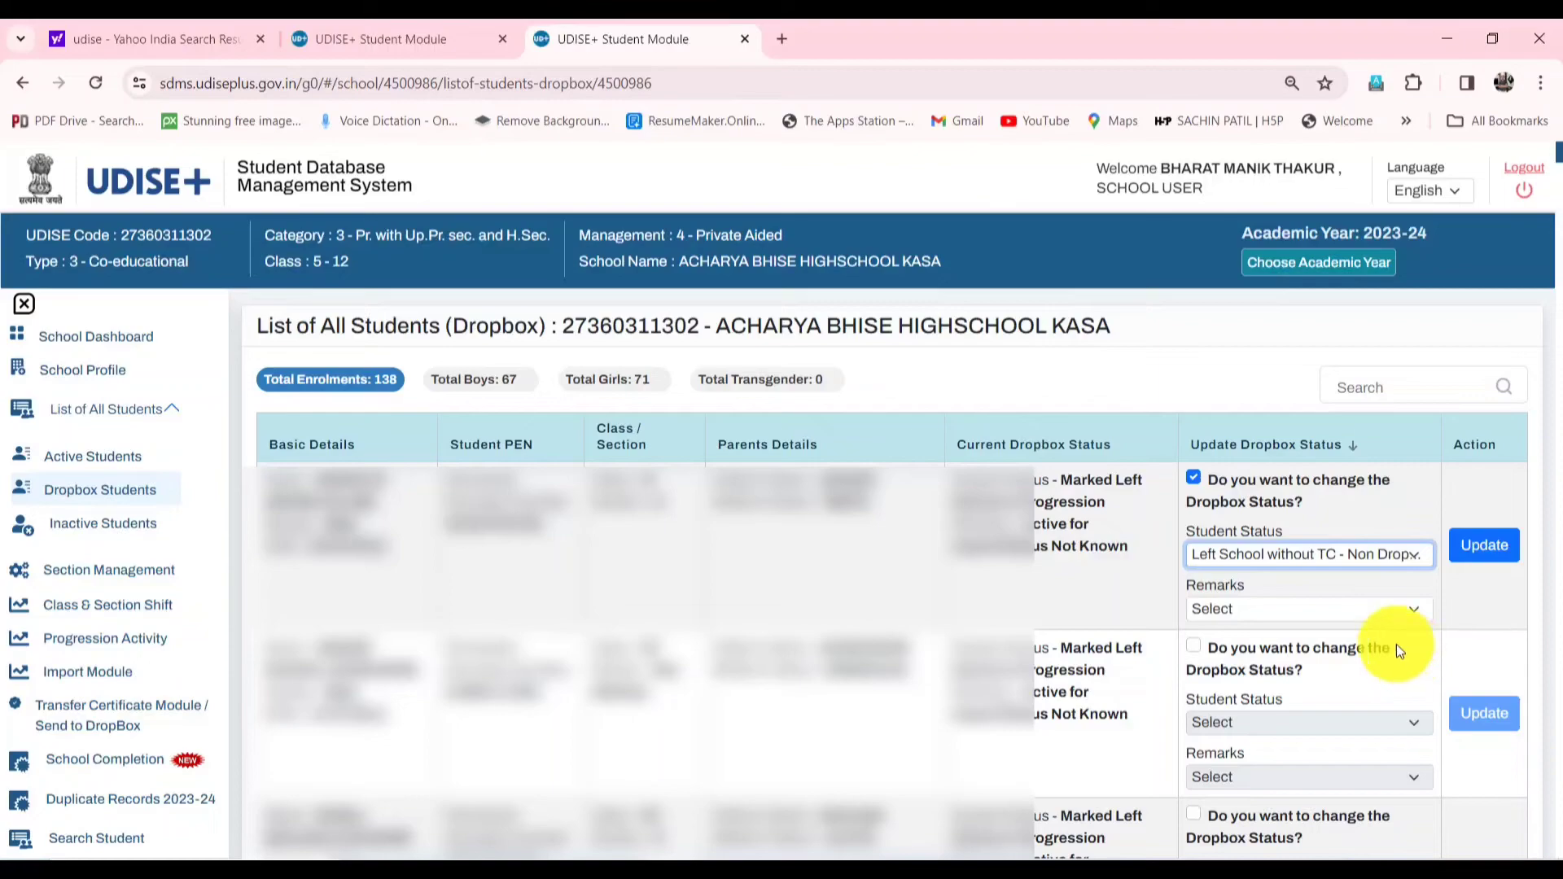
click(1346, 611)
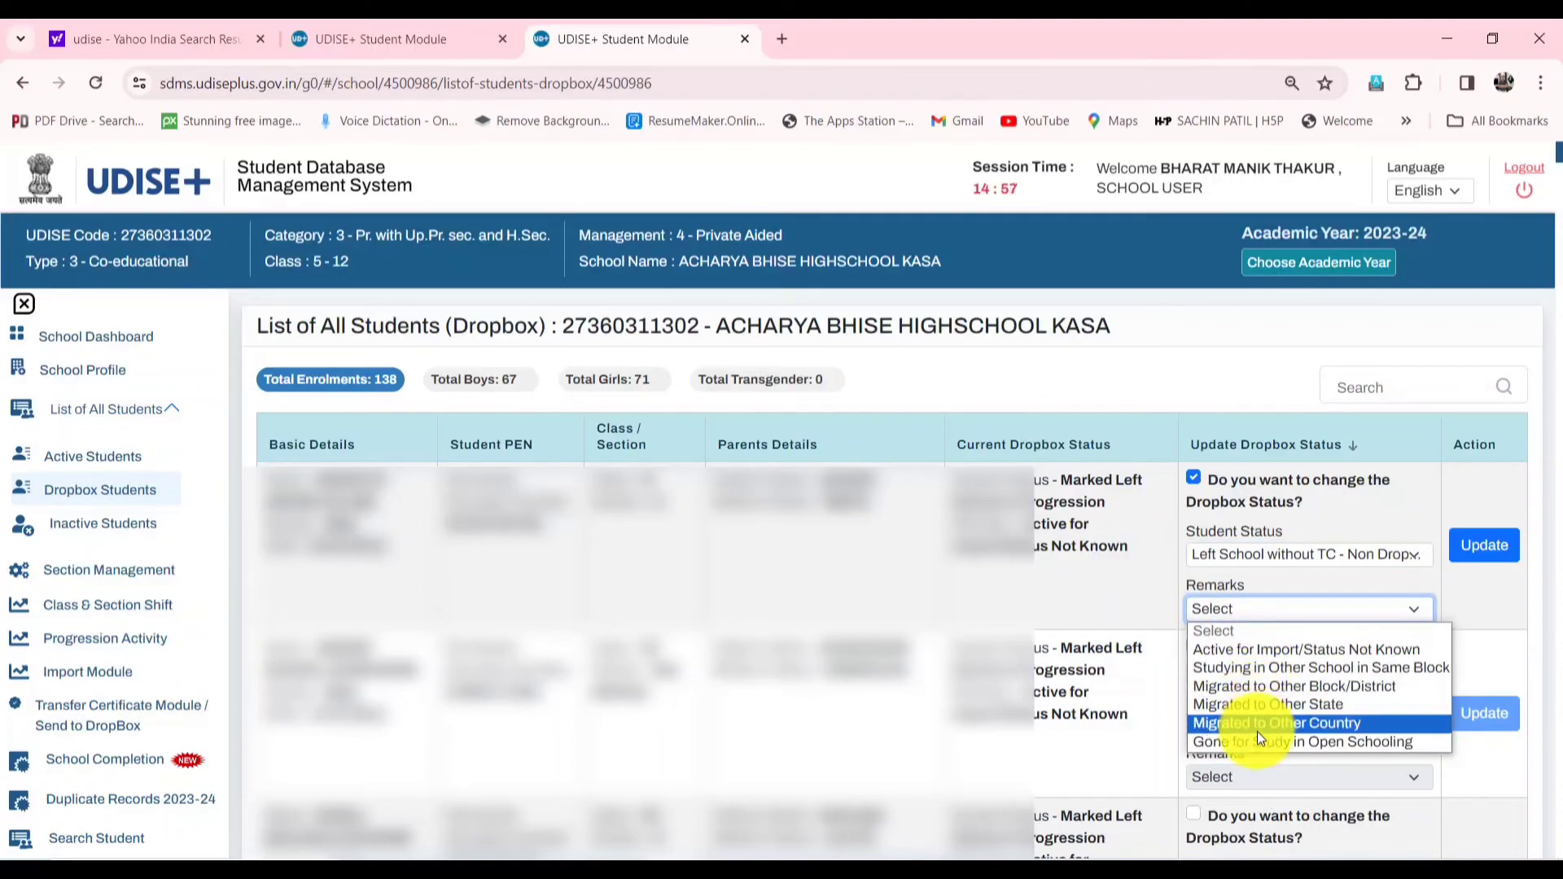
click(1328, 553)
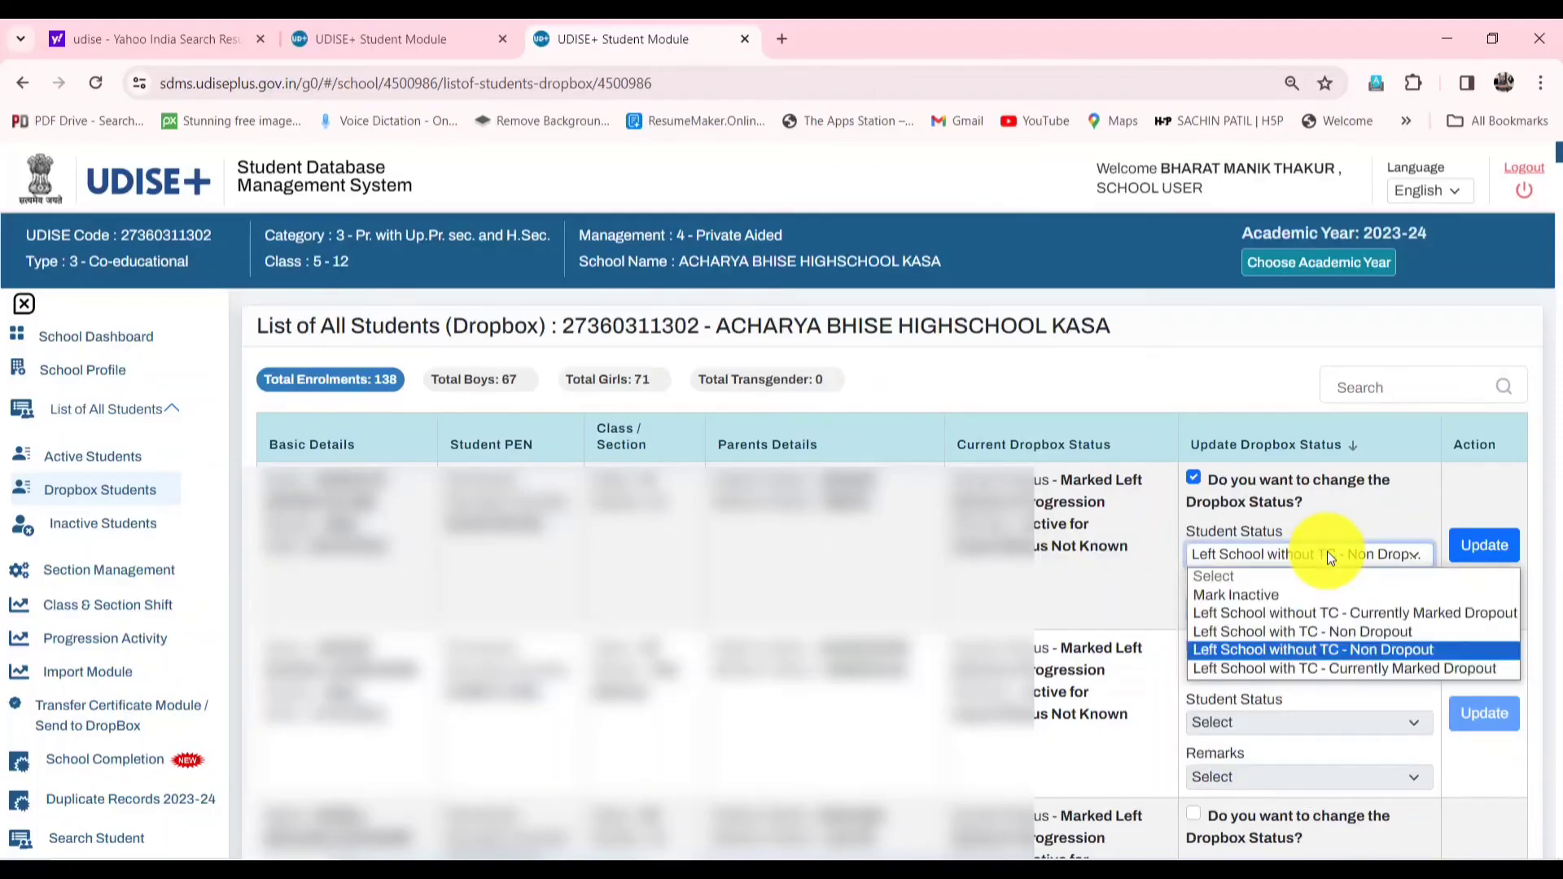
click(1247, 645)
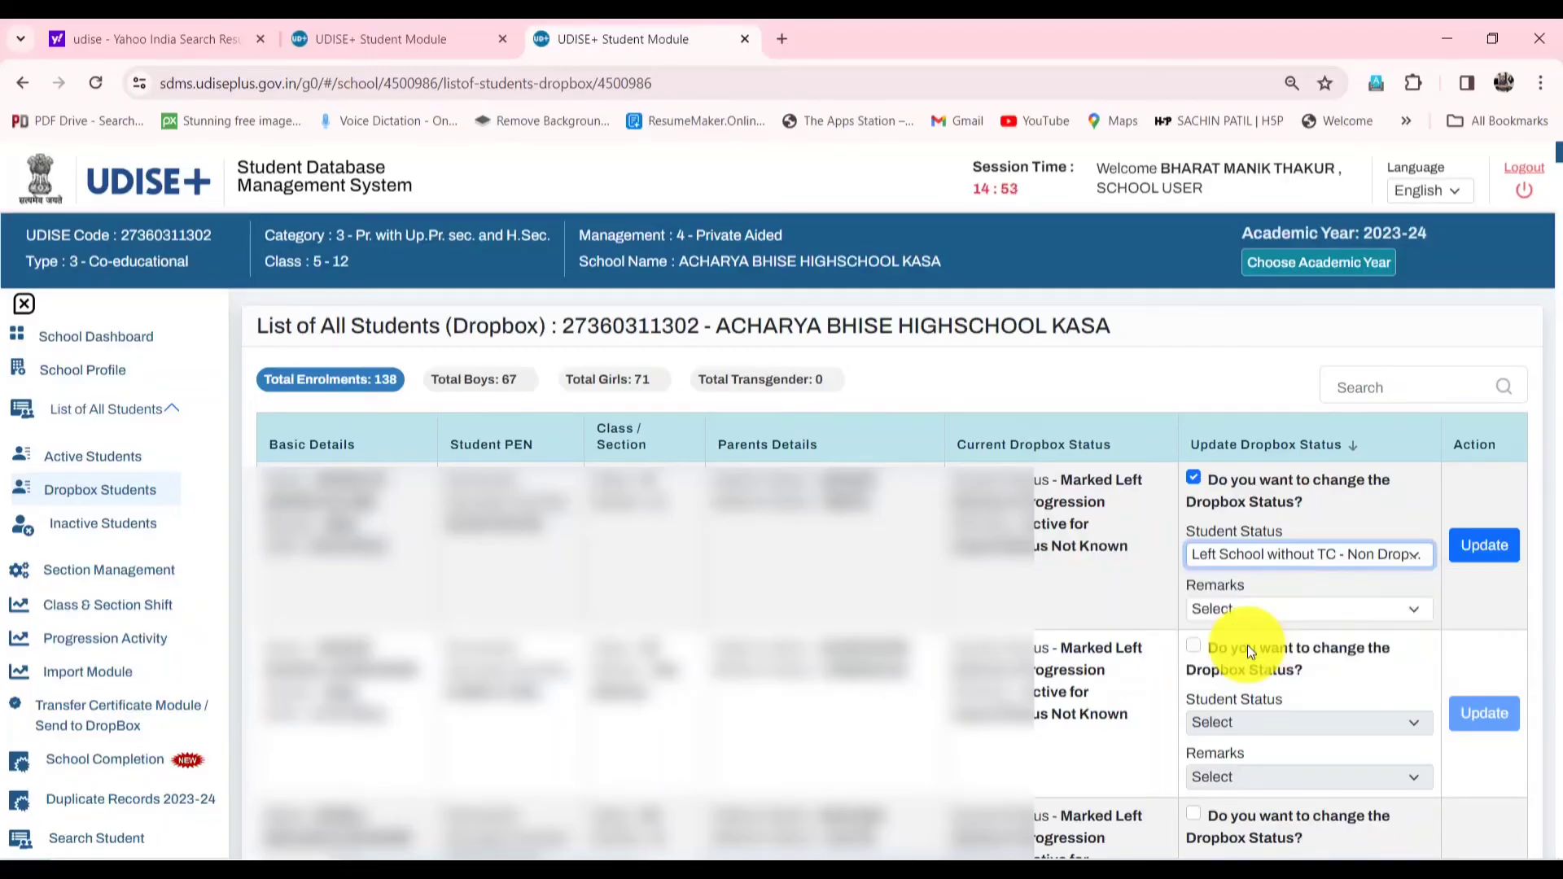
click(1283, 613)
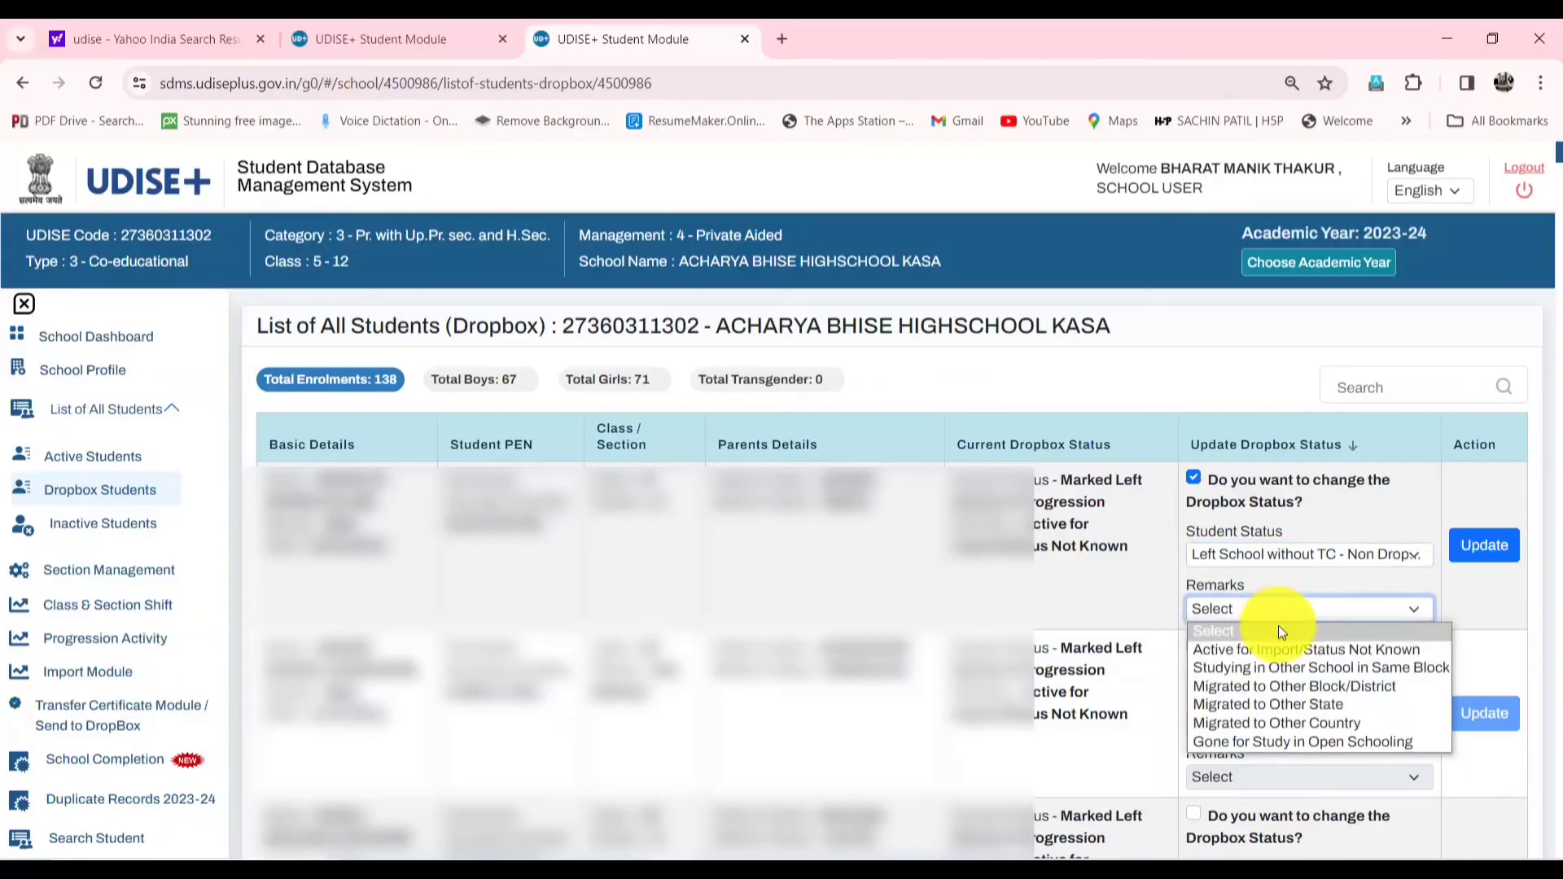
click(1277, 552)
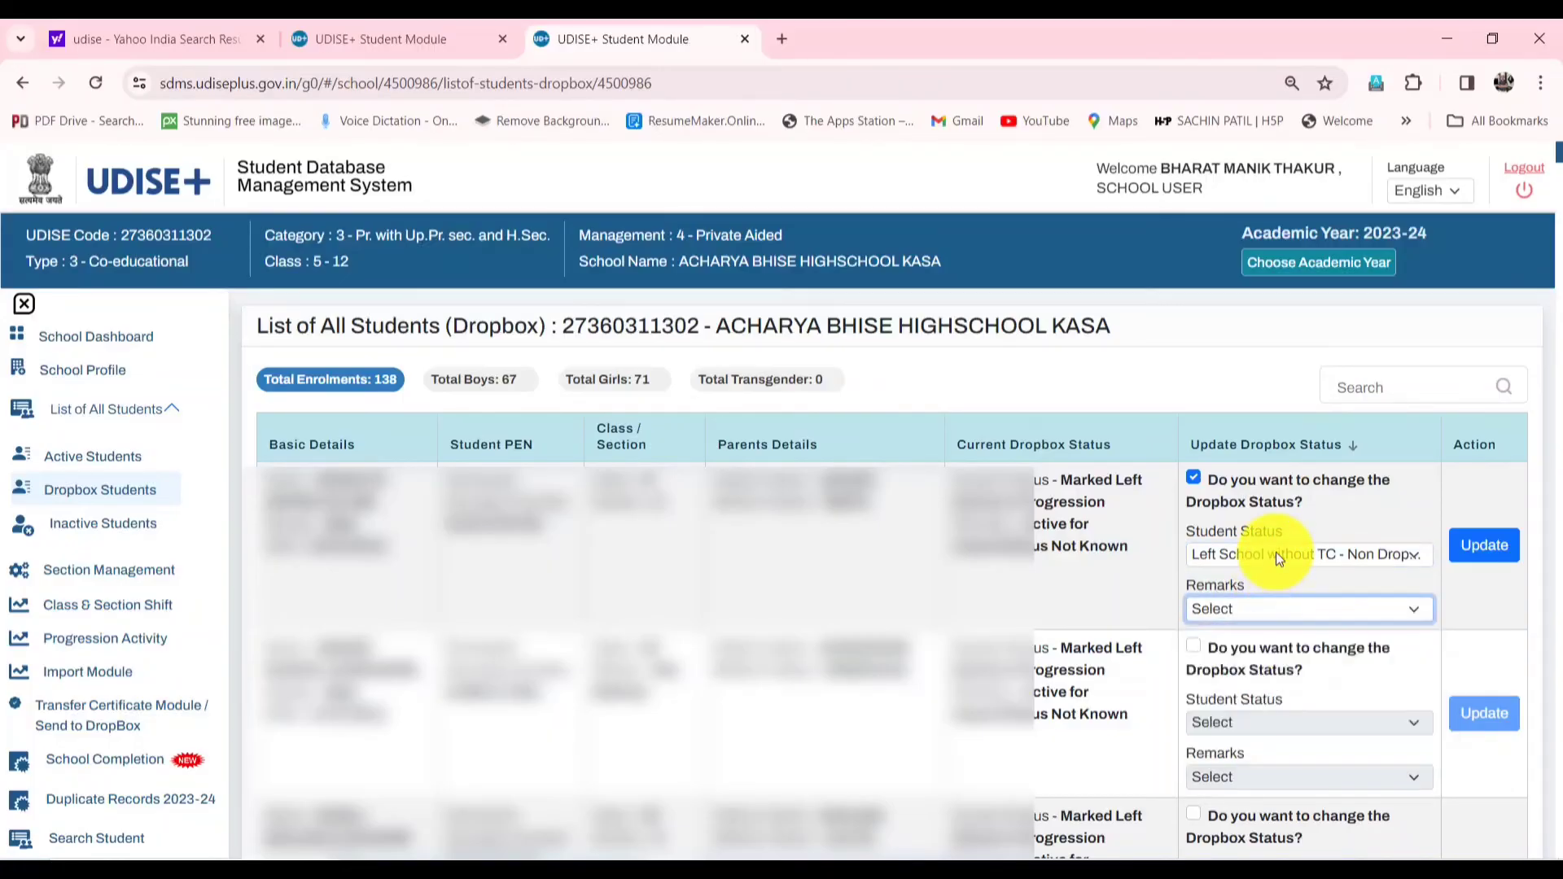
Set the first student's status to Left School with TC - Currently Marked Dropout and review the available remarks and status options
click(1277, 552)
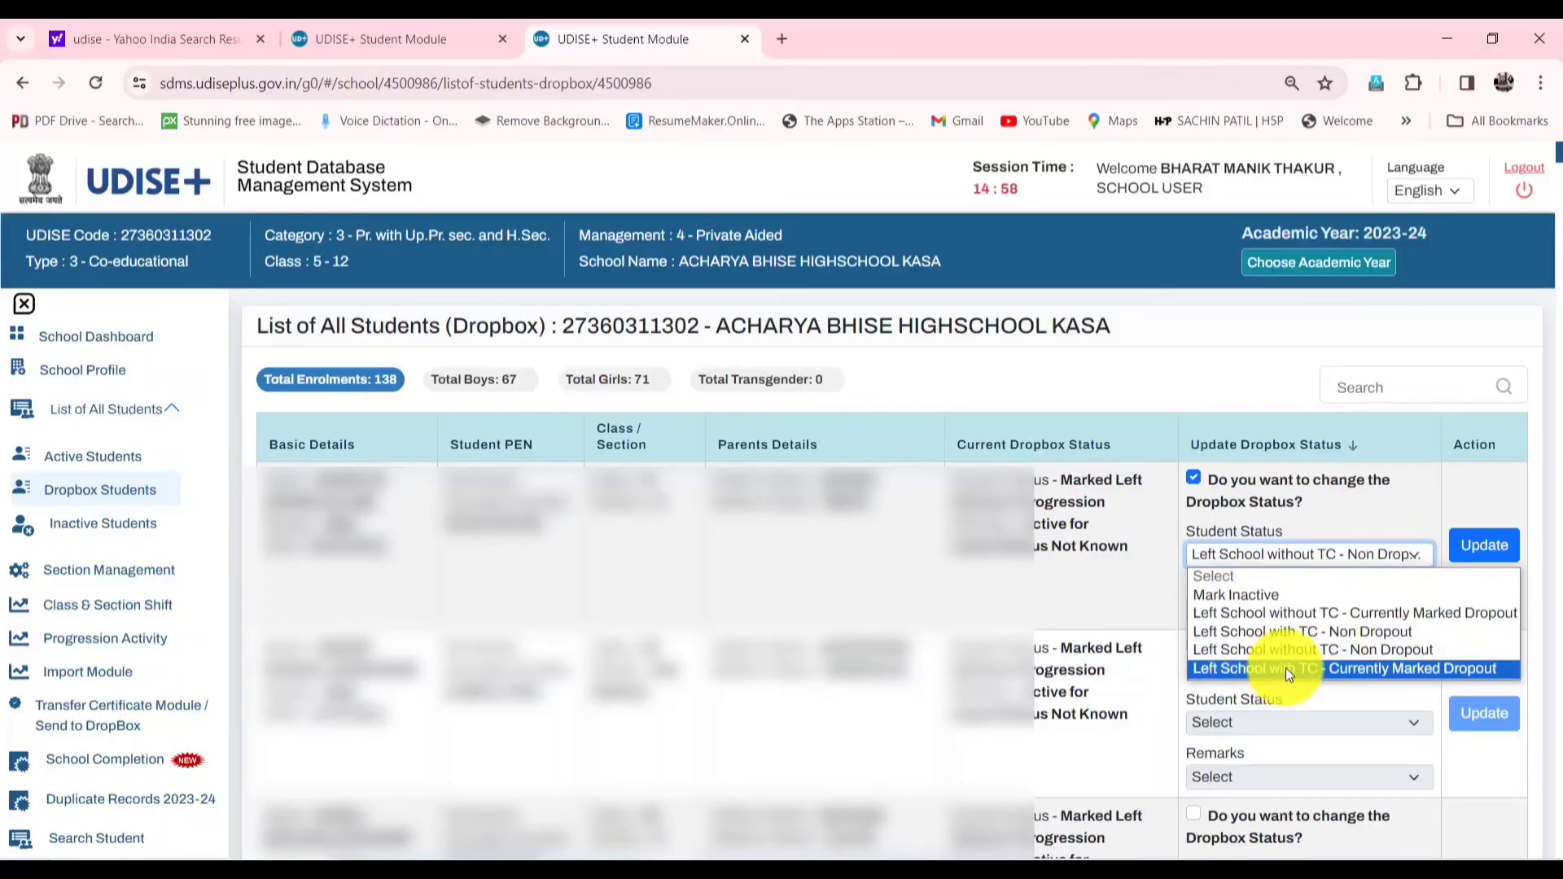
click(1414, 692)
click(1325, 559)
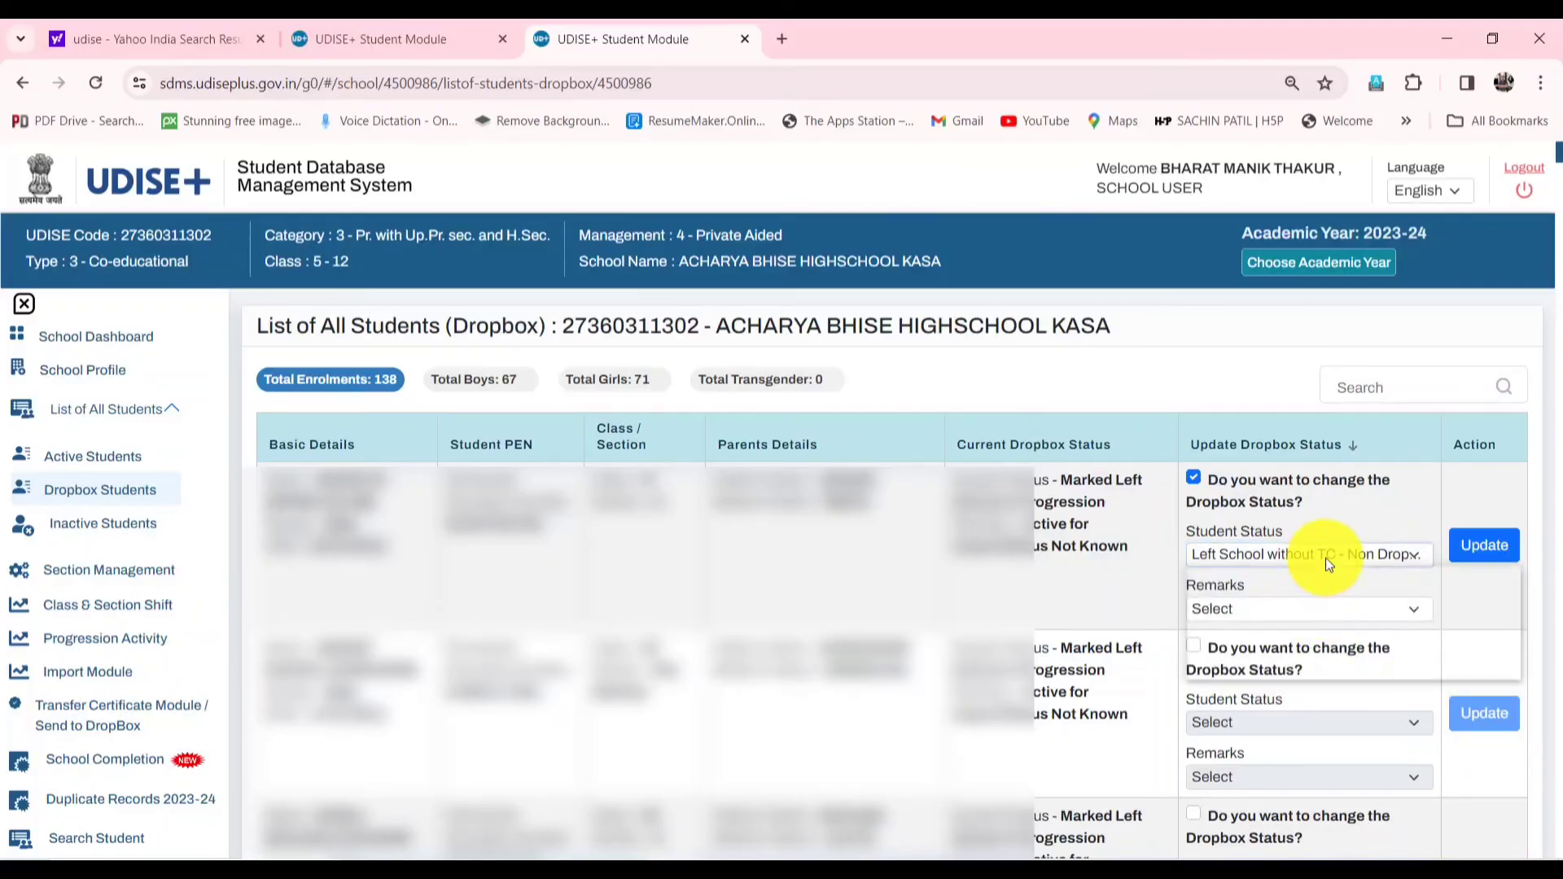
click(1290, 666)
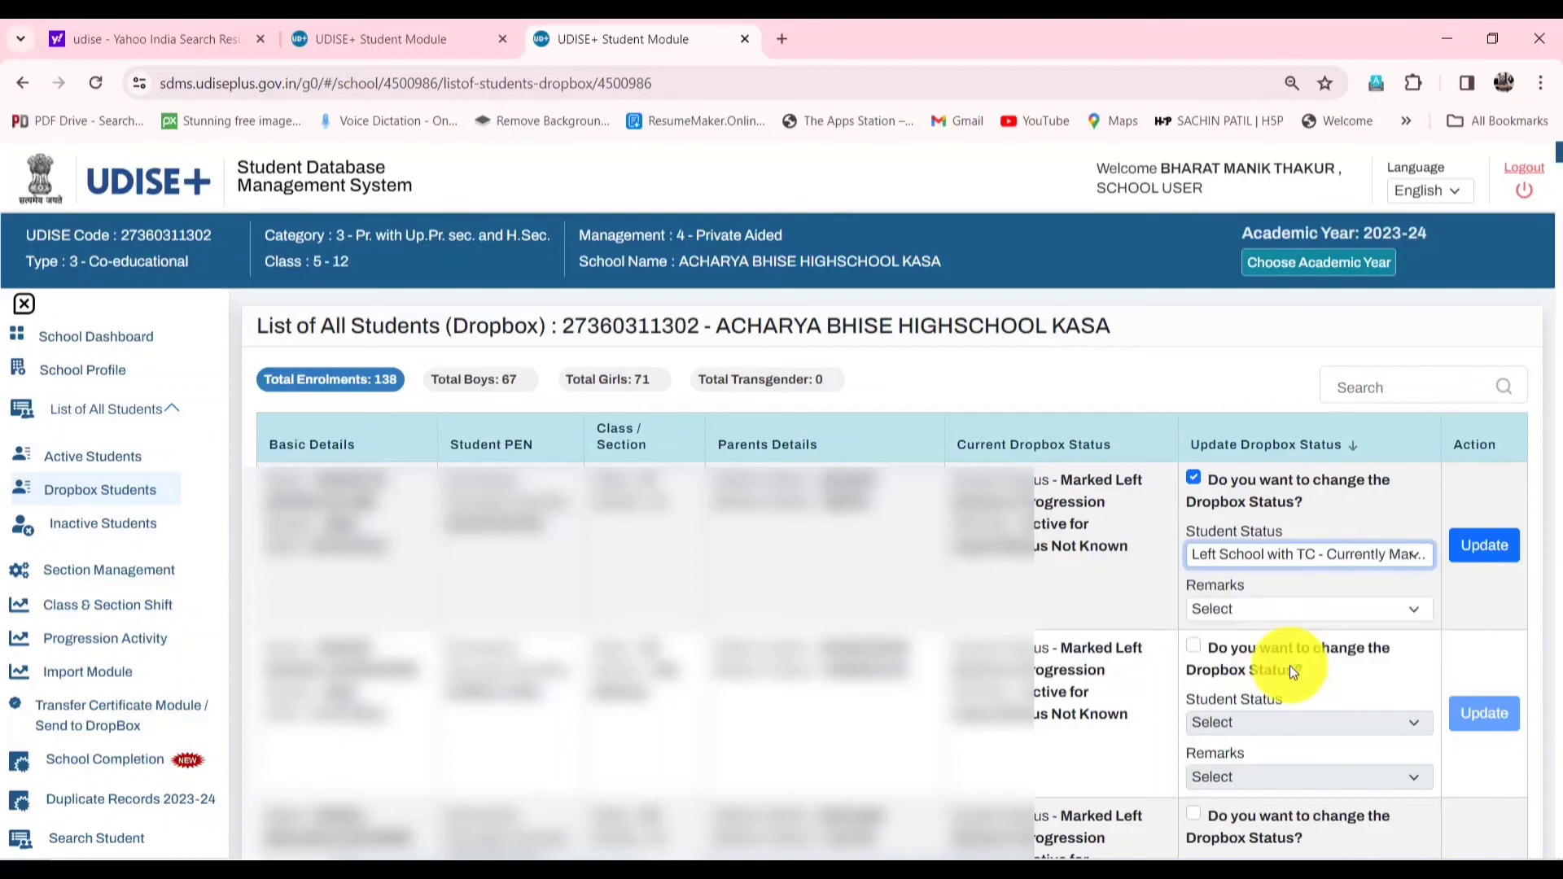
click(1297, 609)
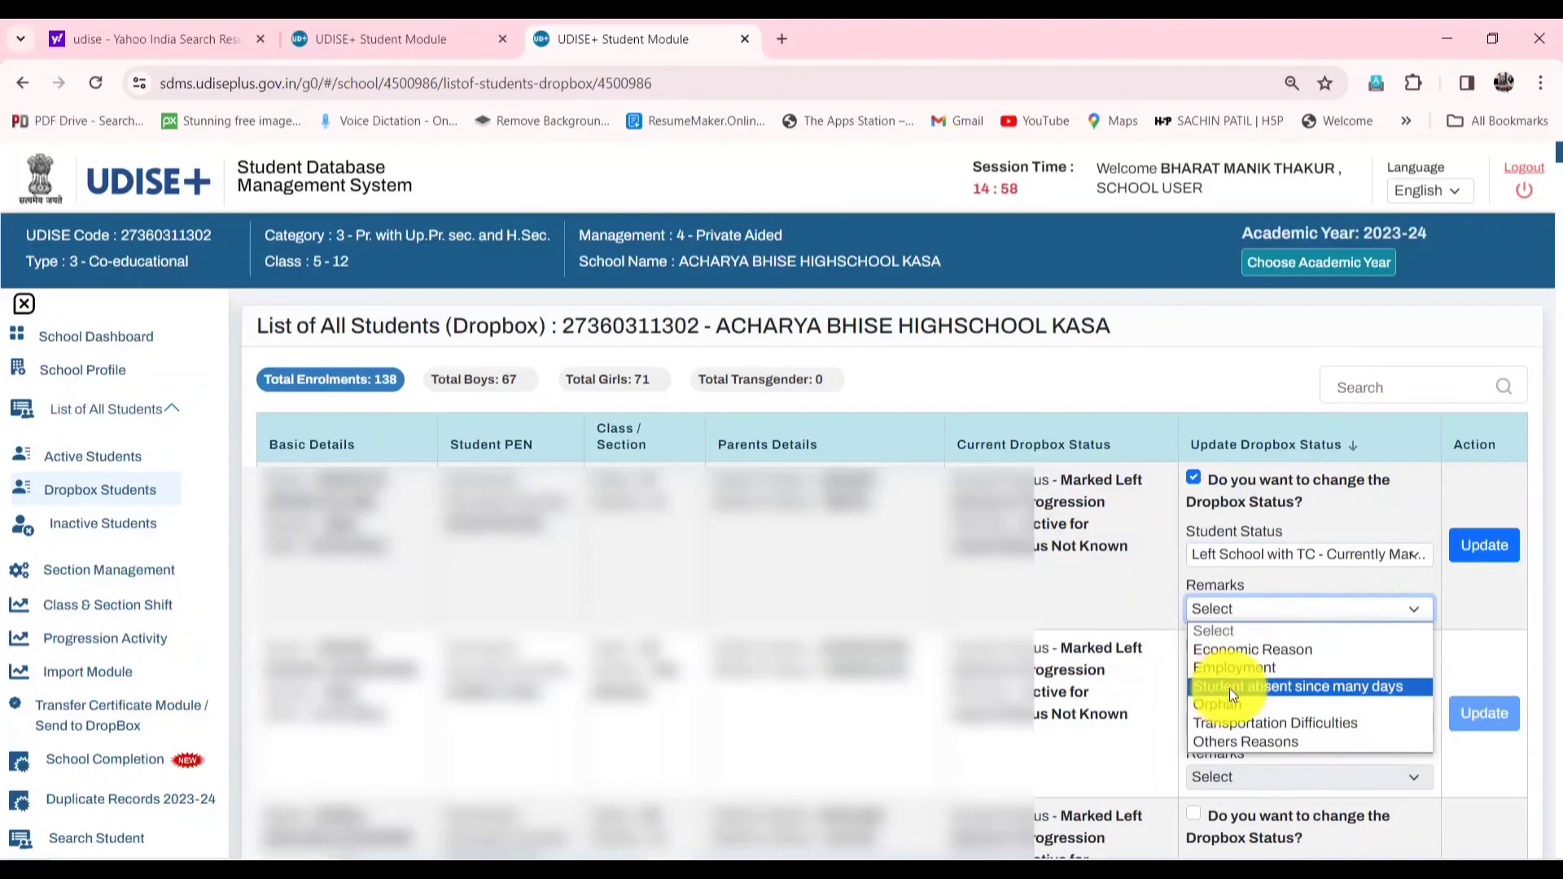
click(1497, 634)
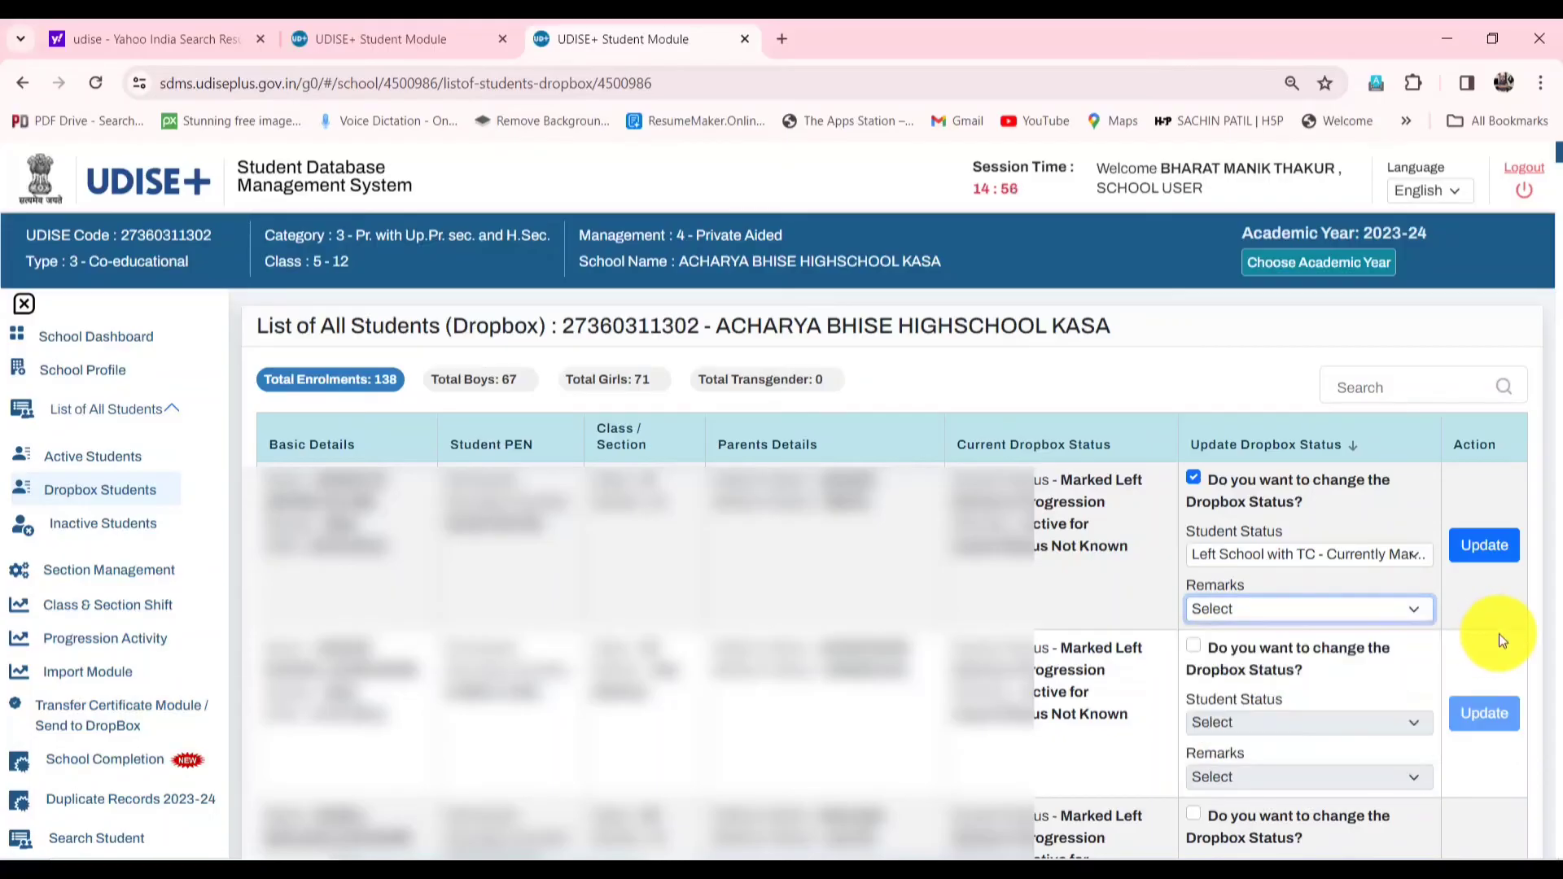
click(1330, 556)
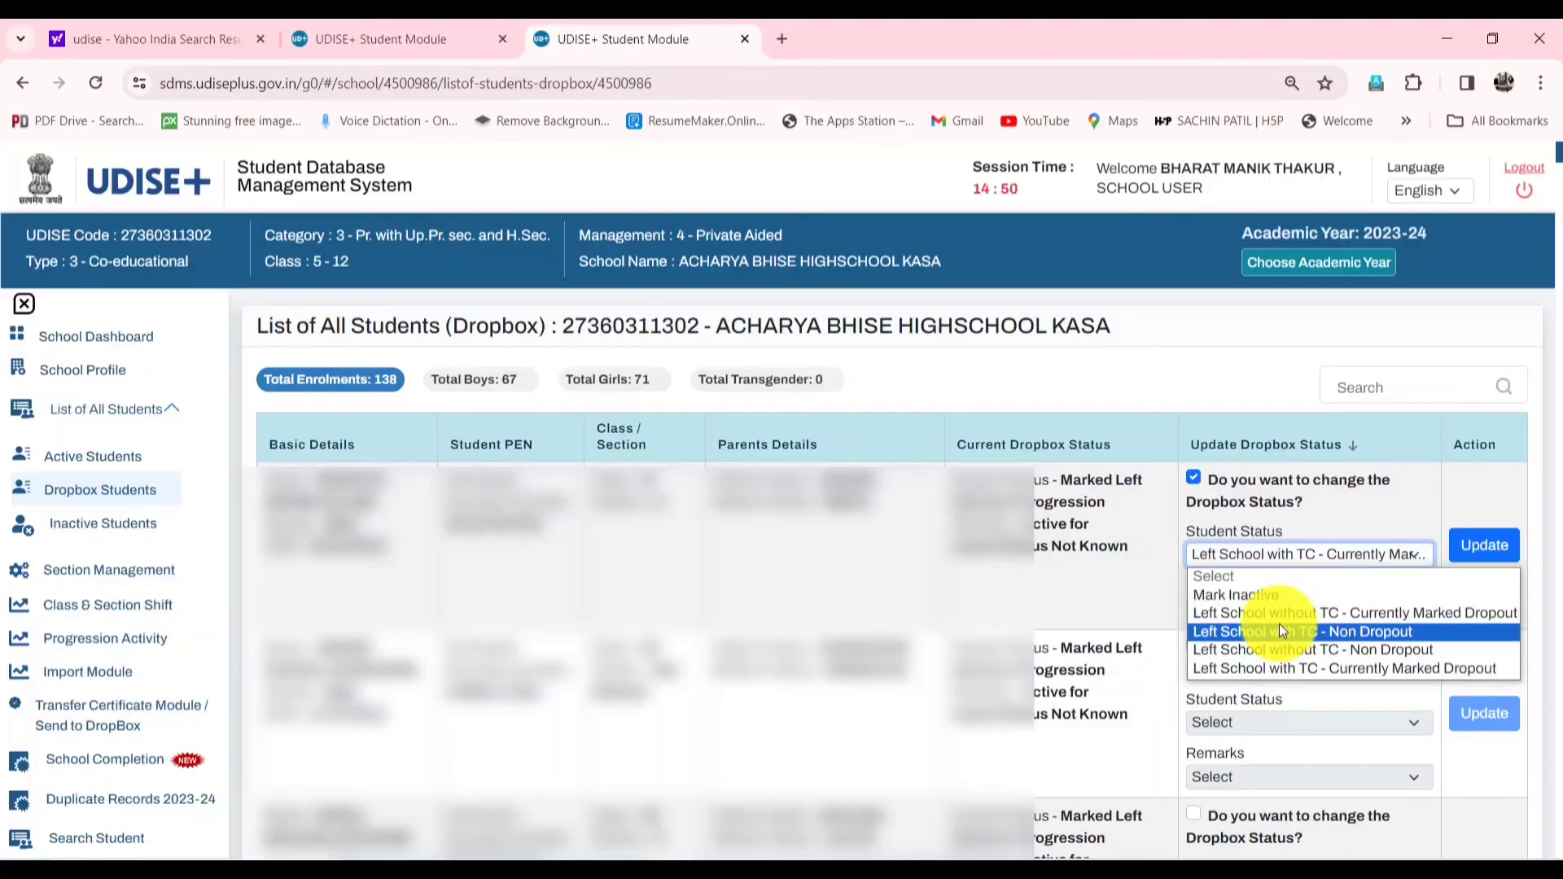
click(1471, 492)
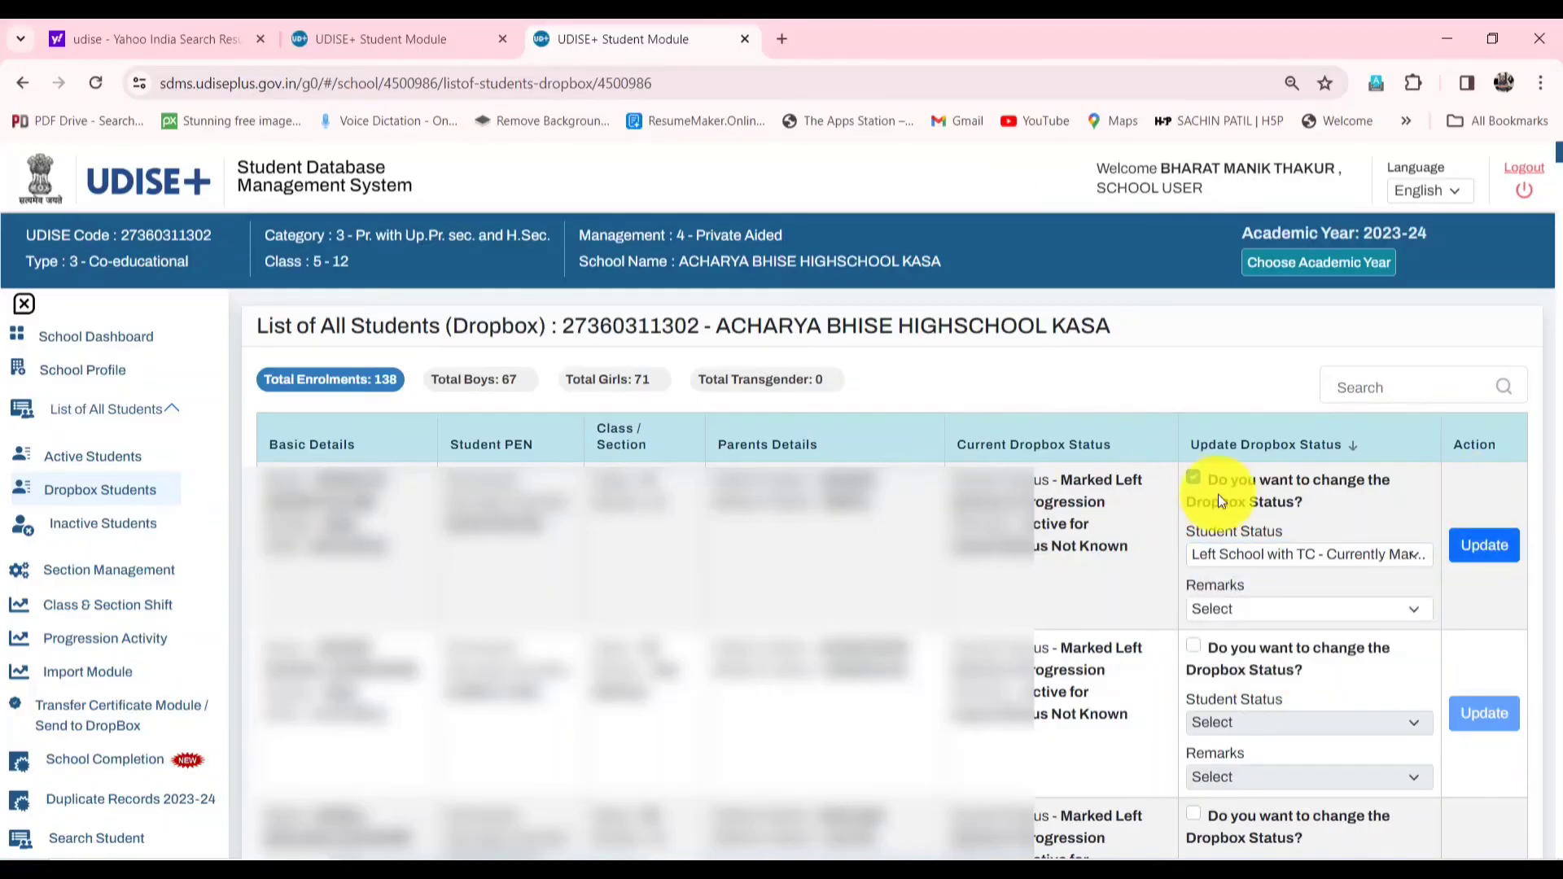